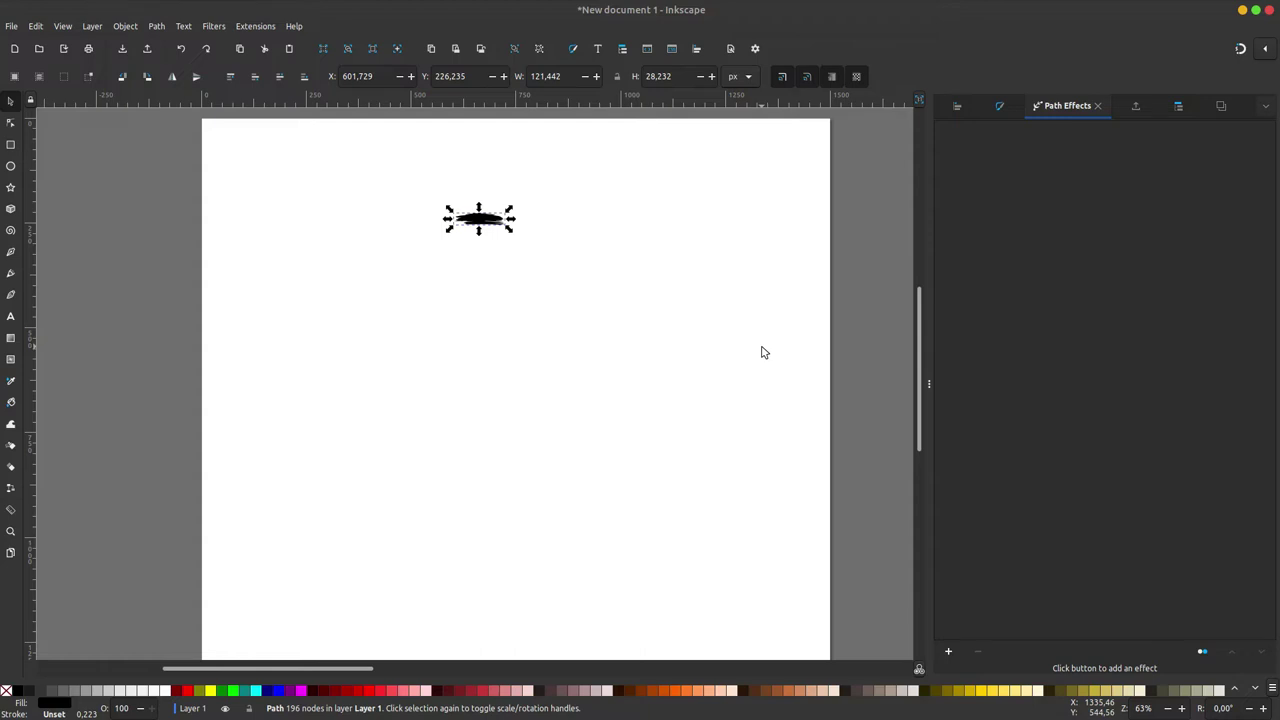
# Scroll the canvas to bring the black brush-stroke shape into view.
pyautogui.hscroll(-2, 836, 341)
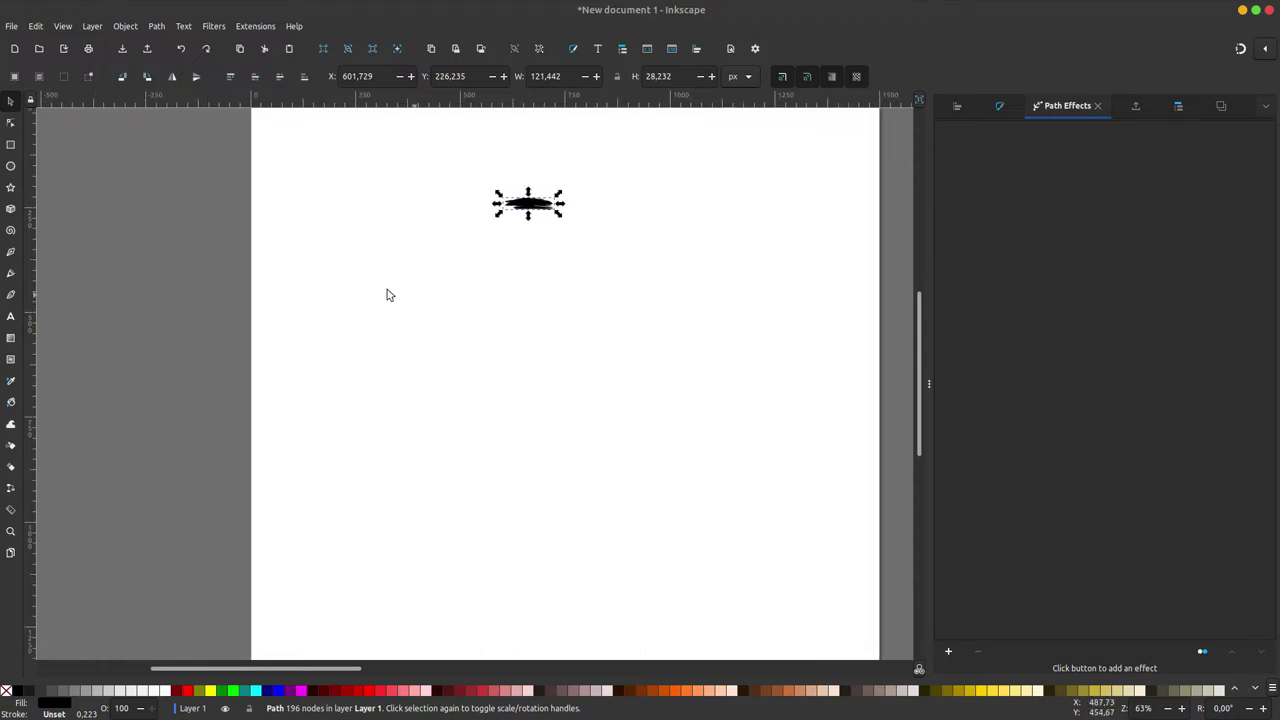
pyautogui.keyDown('ctrl'); pyautogui.scroll(1, 380, 309); pyautogui.keyUp('ctrl')
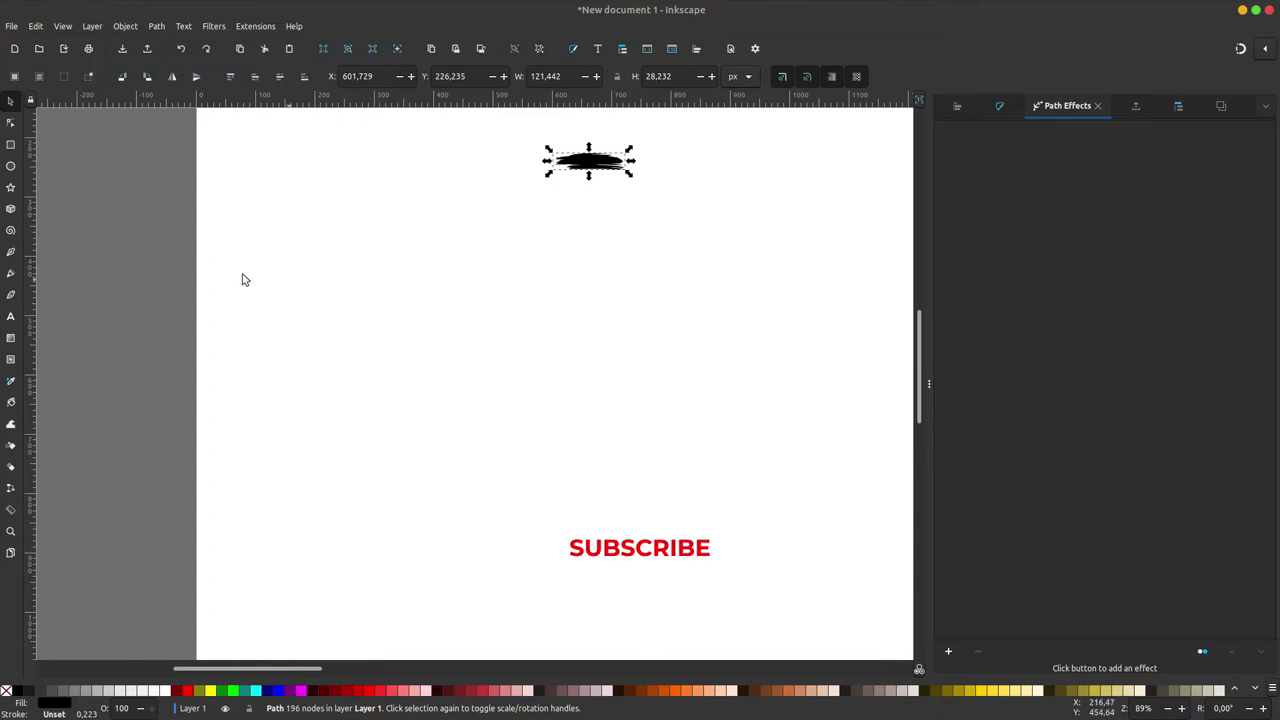
# Type the script word on the page and scale it up large below the brush stroke.
pyautogui.click(10, 316)
pyautogui.click(472, 329)
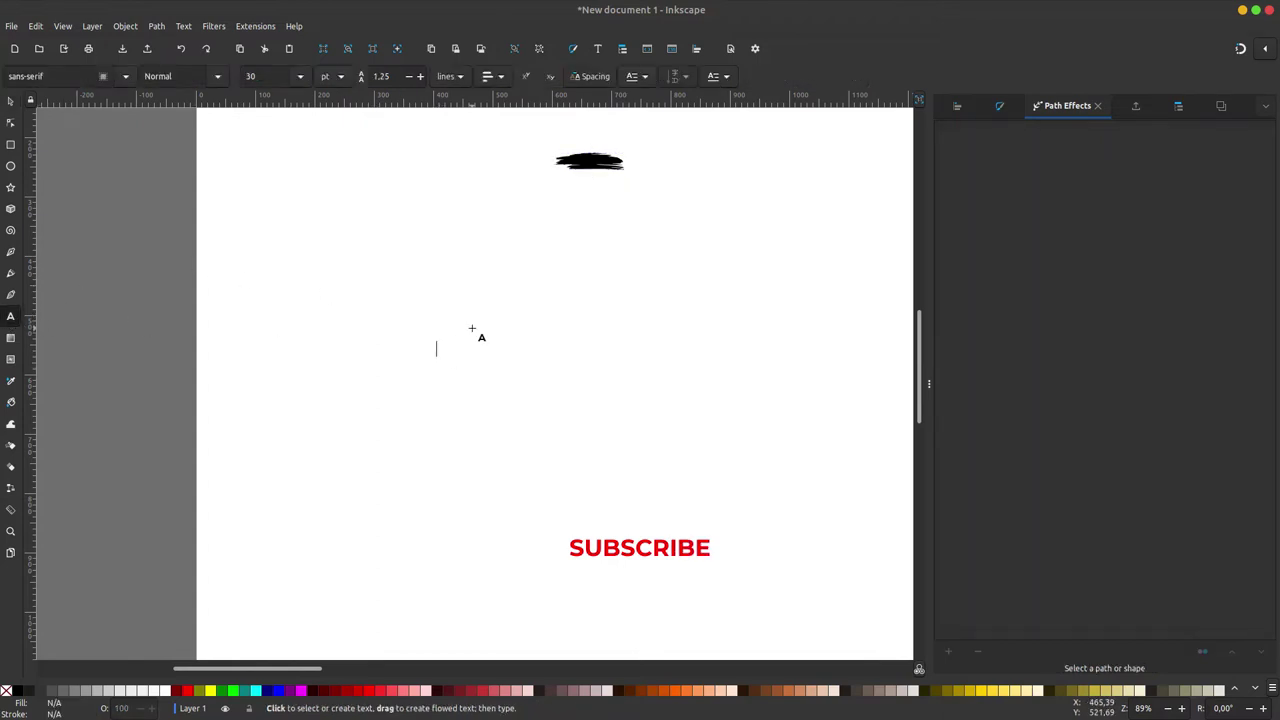
pyautogui.write('English')
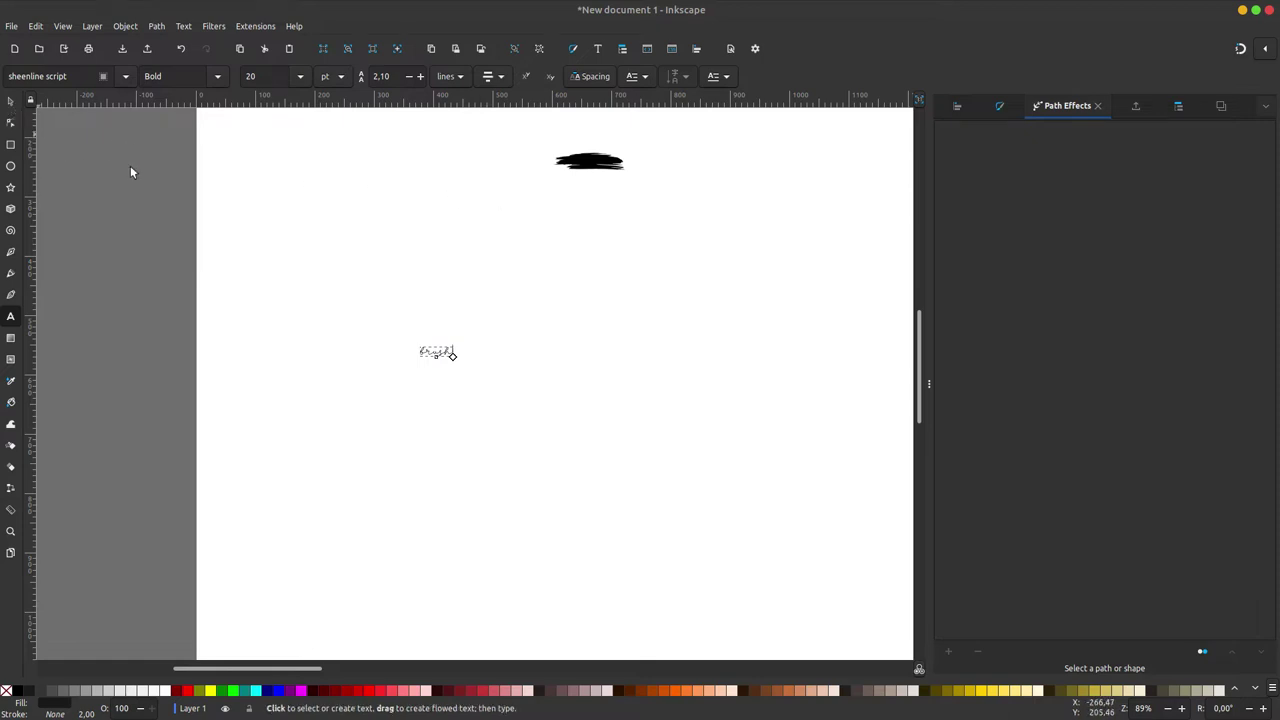
pyautogui.click(10, 100)
pyautogui.moveTo(460, 341); pyautogui.dragTo(748, 172)
# Replace the lowercase b with a capital B so the word reads Brush.
pyautogui.press('t')
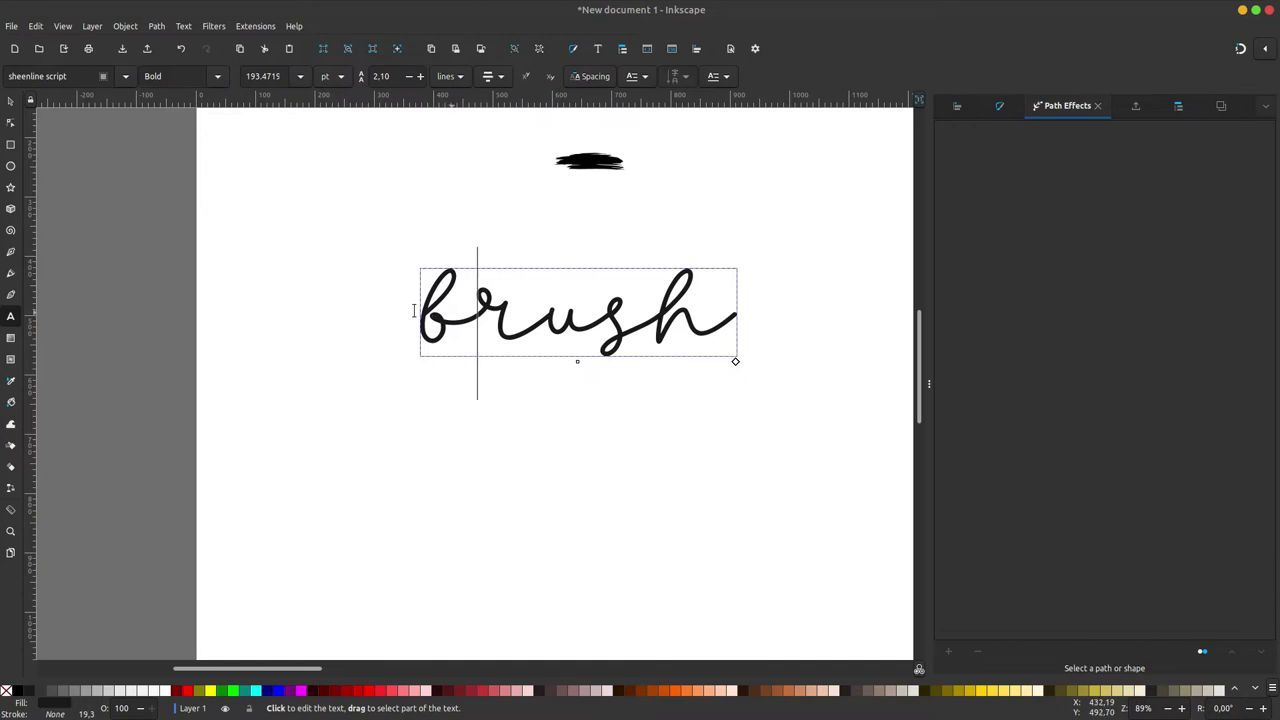
pyautogui.moveTo(477, 312); pyautogui.dragTo(405, 311)
pyautogui.write('B')
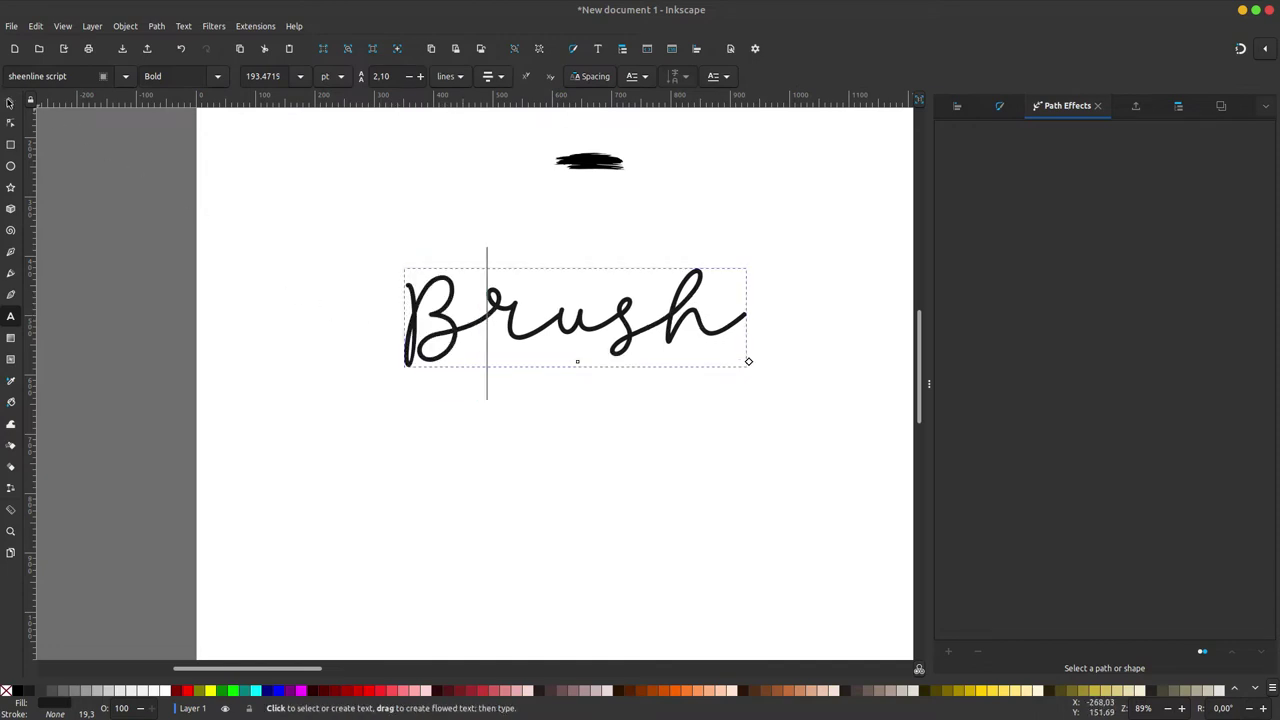
pyautogui.click(10, 102)
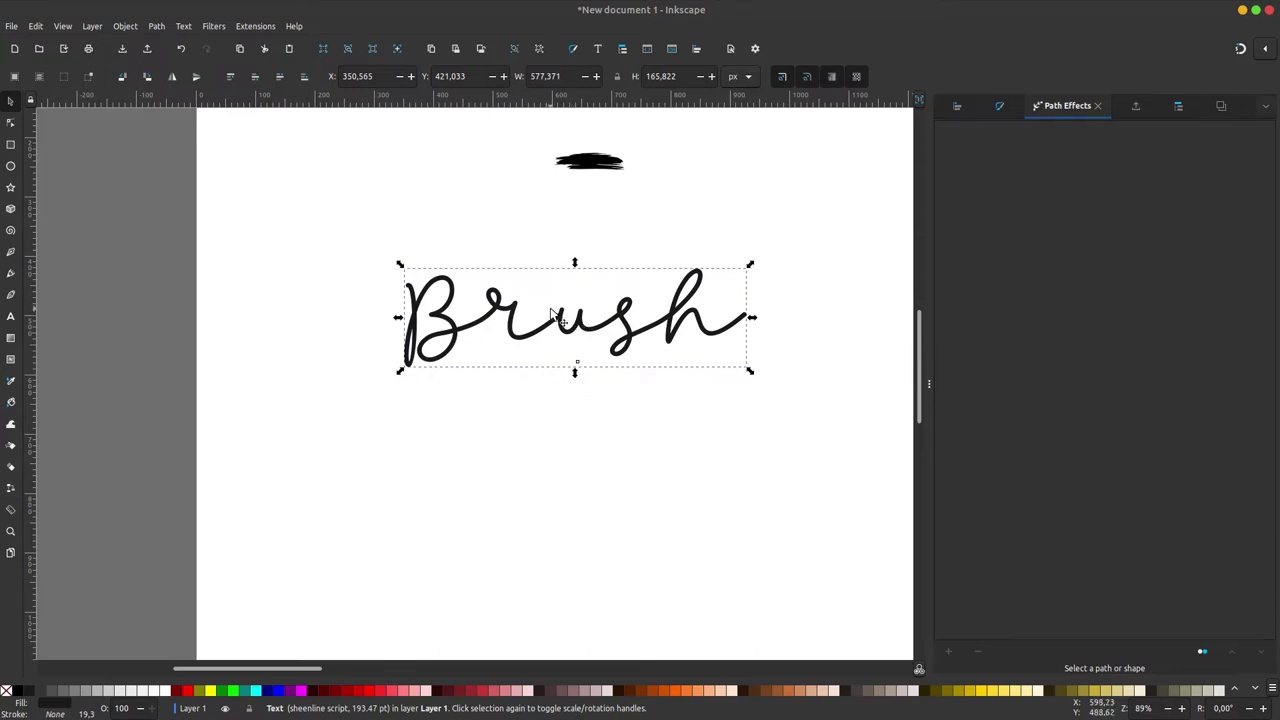
# Draw a four-node Pen path over the B, from its top through the stem and middle join.
pyautogui.keyDown('ctrl'); pyautogui.scroll(1, 551, 316); pyautogui.keyUp('ctrl')
pyautogui.hscroll(2, 478, 352)
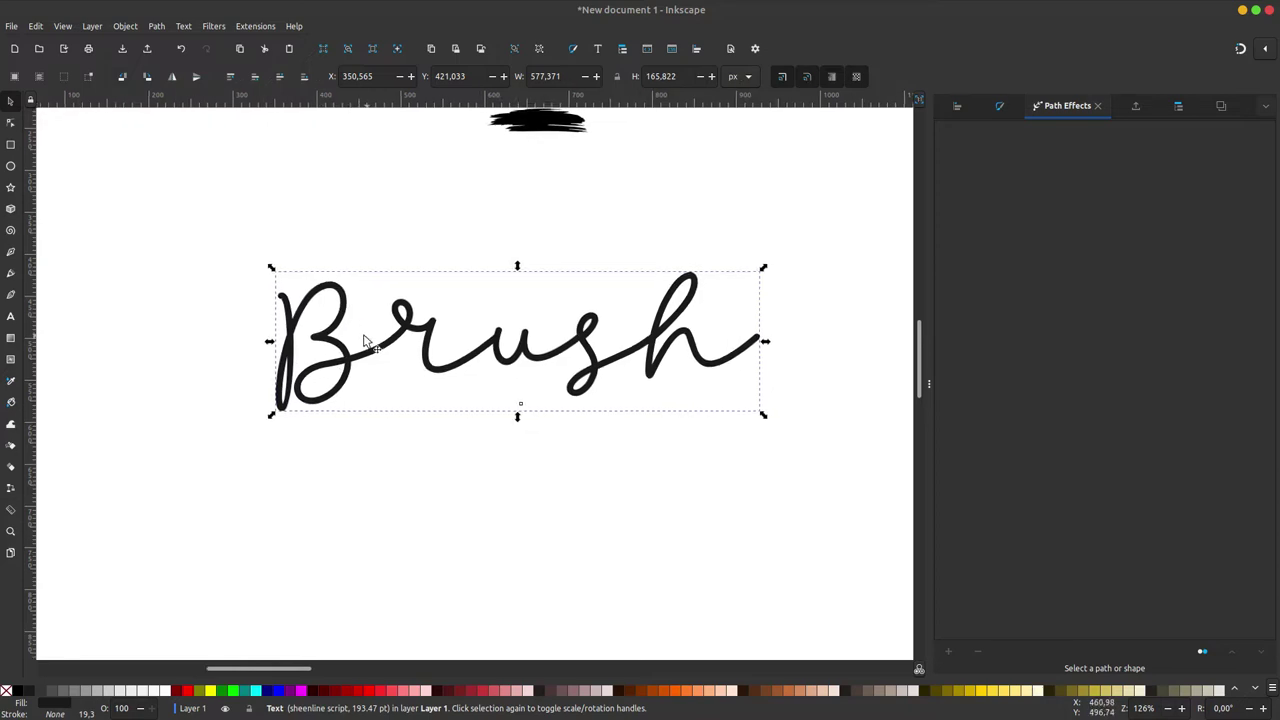
pyautogui.hscroll(-1, 366, 337)
pyautogui.keyDown('ctrl'); pyautogui.scroll(1, 371, 343); pyautogui.keyUp('ctrl')
pyautogui.hscroll(-1, 412, 310)
pyautogui.scroll(-1, 412, 310)
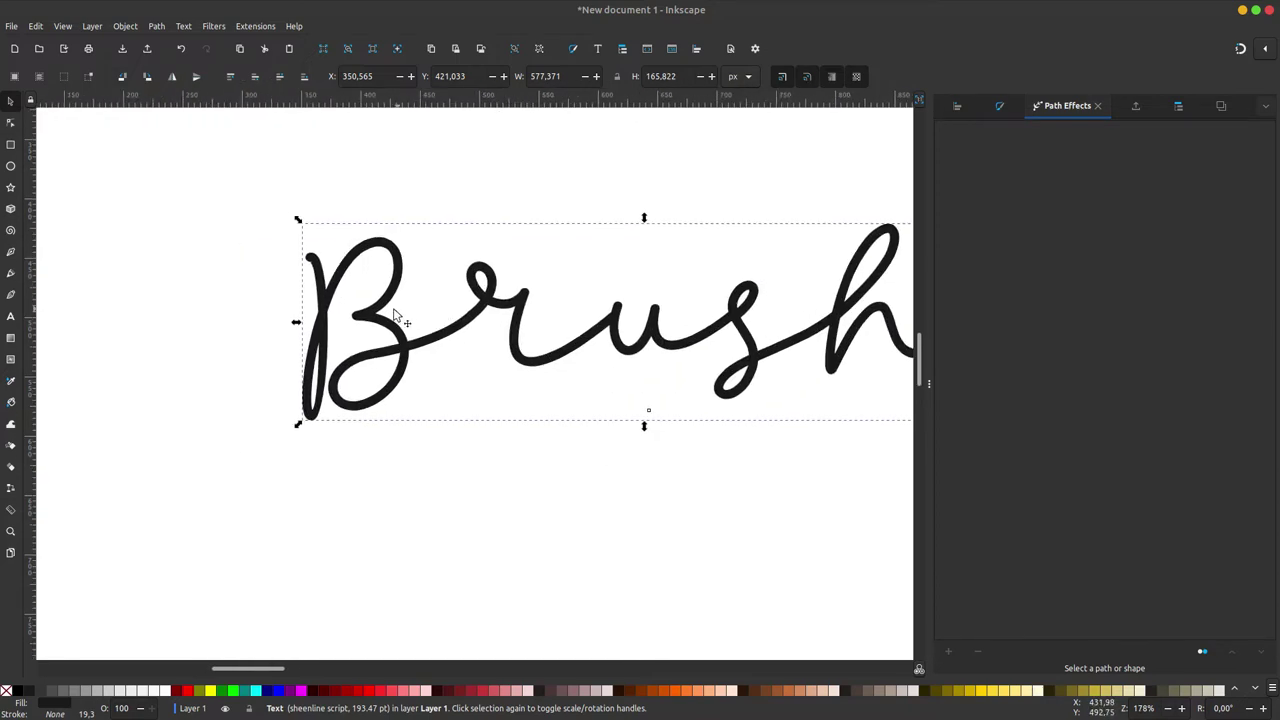
pyautogui.keyDown('ctrl'); pyautogui.scroll(2, 366, 328); pyautogui.keyUp('ctrl')
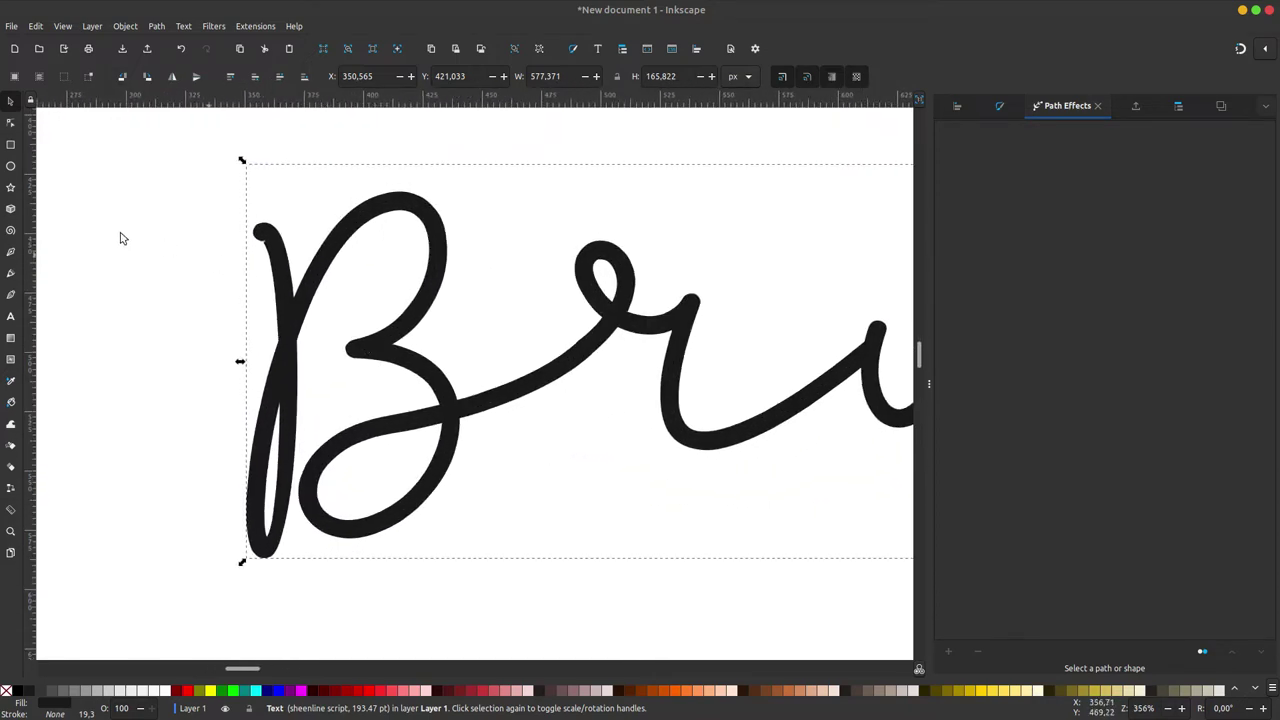
pyautogui.click(11, 252)
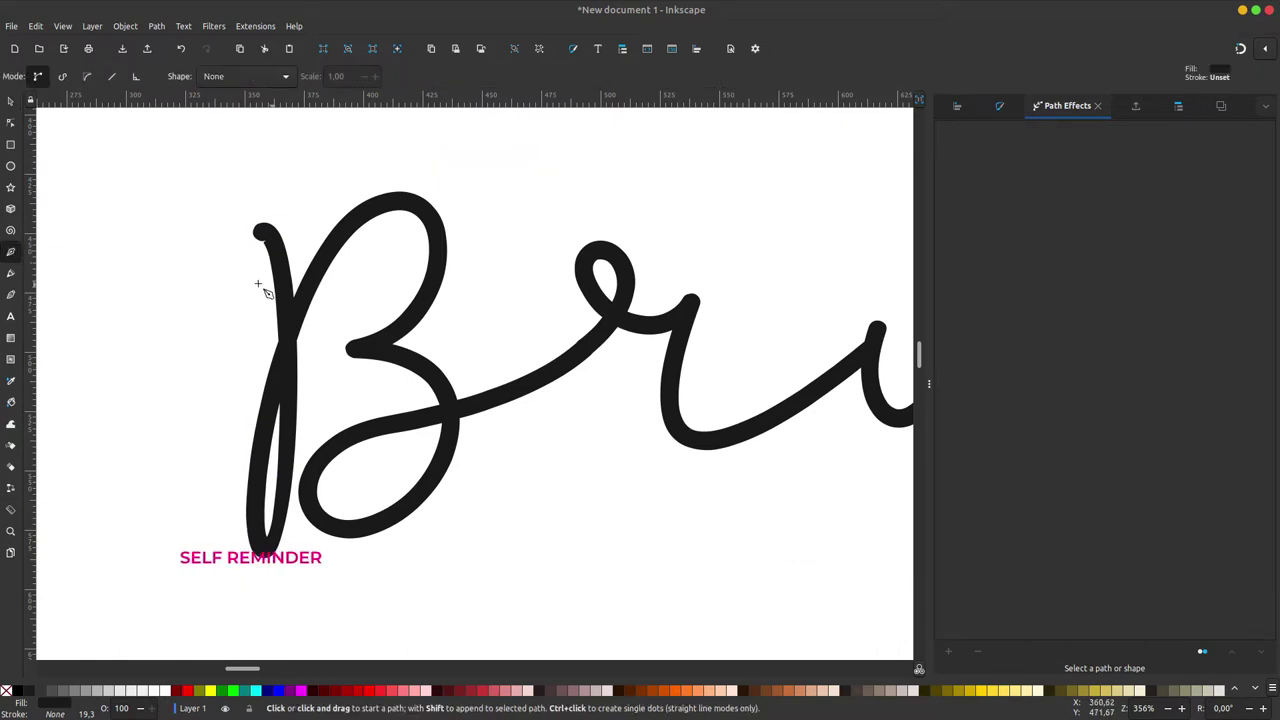
pyautogui.scroll(-1, 280, 240)
pyautogui.hscroll(-1, 280, 240)
pyautogui.click(293, 201)
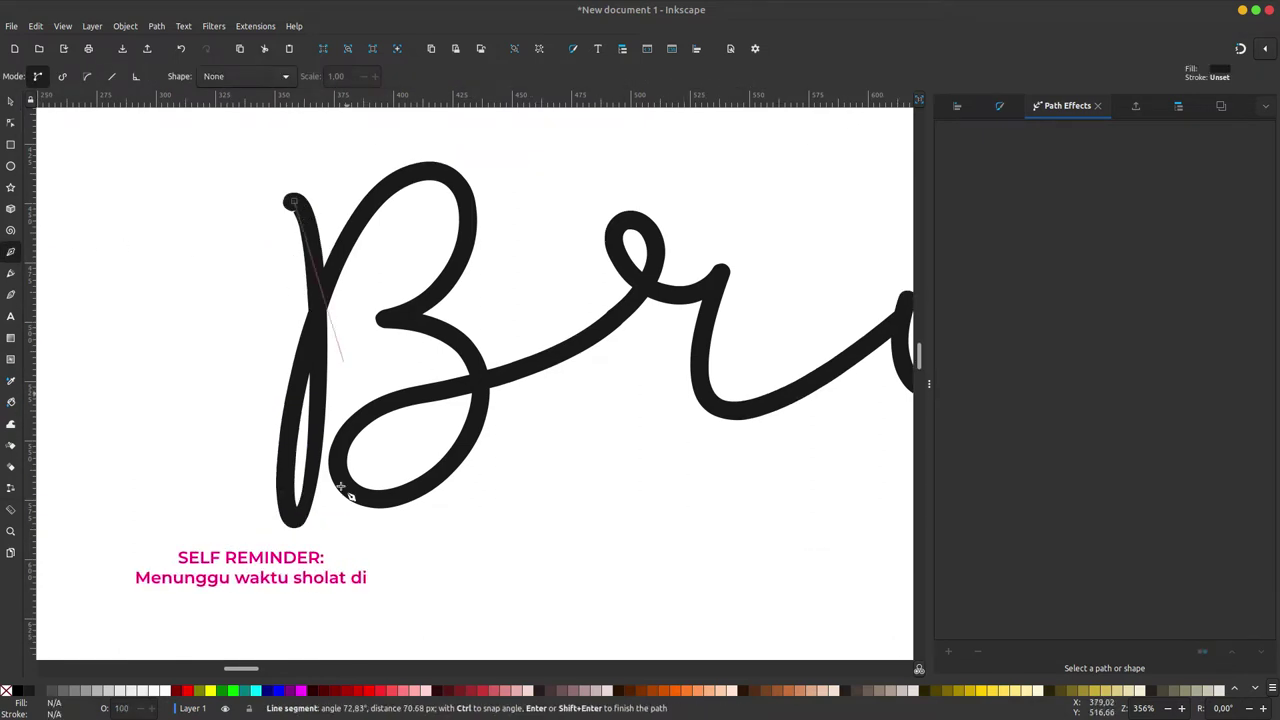
pyautogui.click(296, 520)
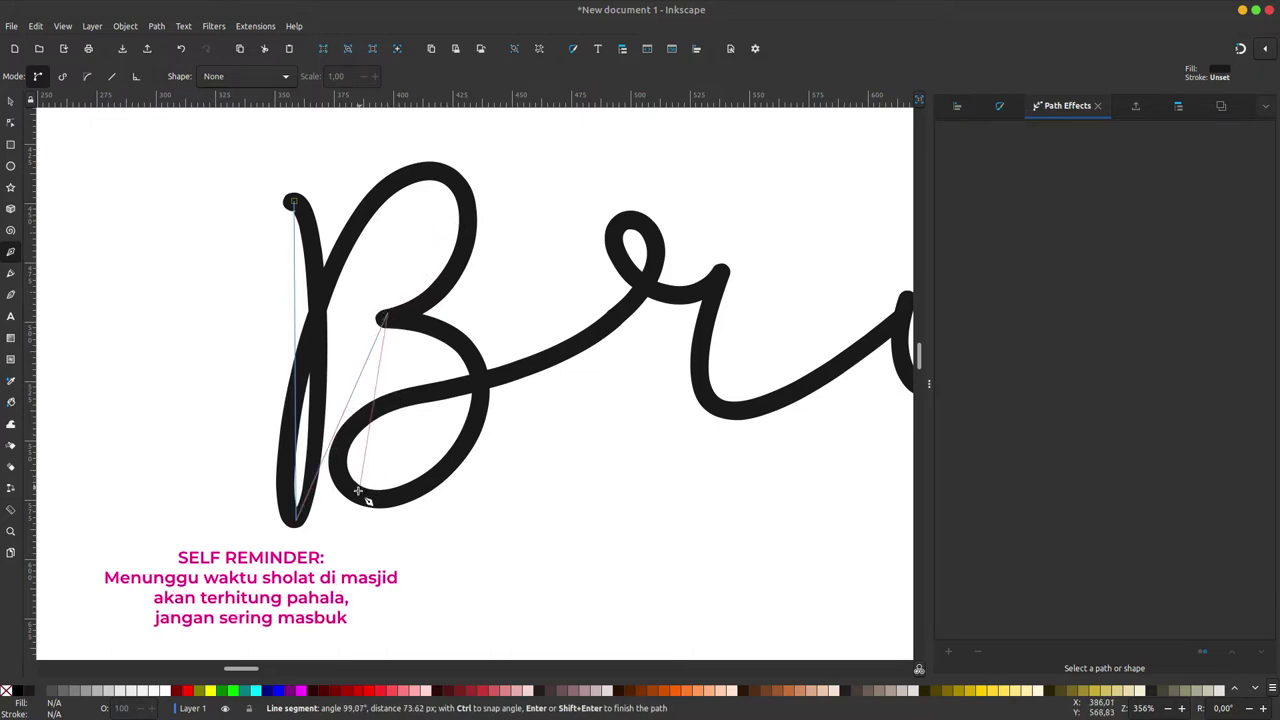
pyautogui.click(385, 318)
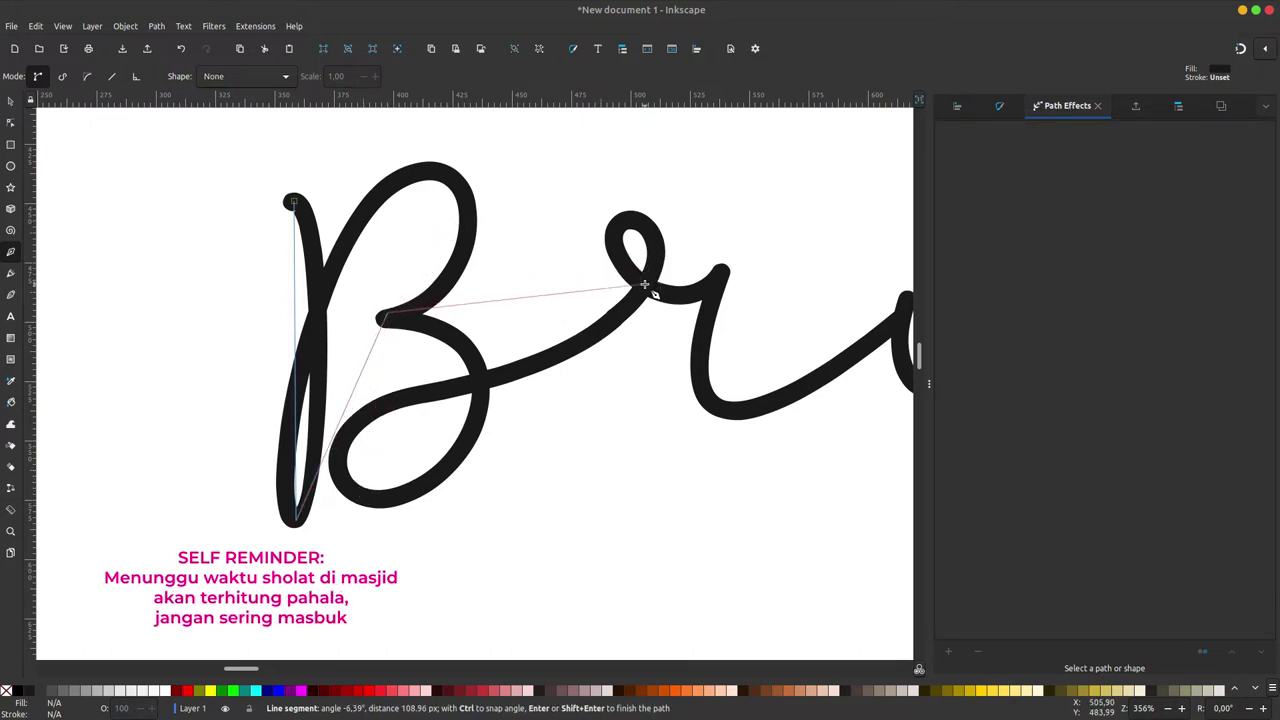
pyautogui.click(657, 249)
pyautogui.press('Return')
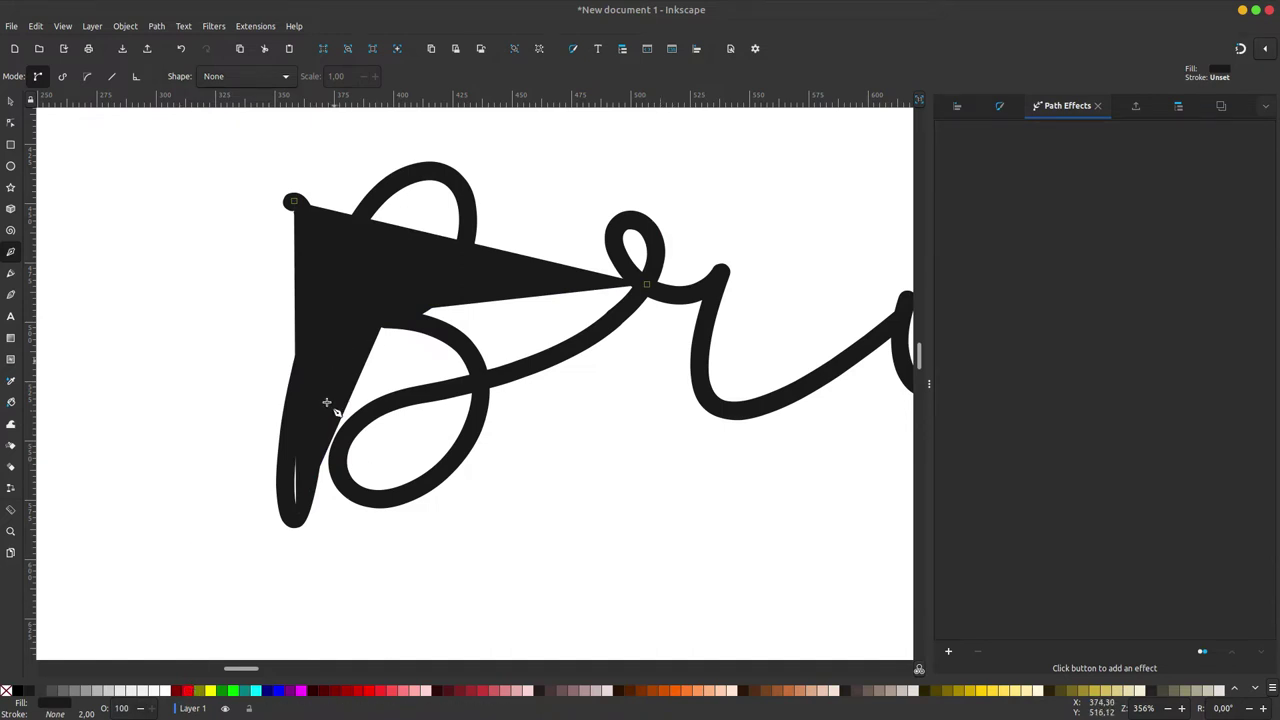
# Give the path a red stroke and no fill, then curve it around the B's stem and loops.
pyautogui.keyDown('shift'); pyautogui.click(189, 688); pyautogui.keyUp('shift')
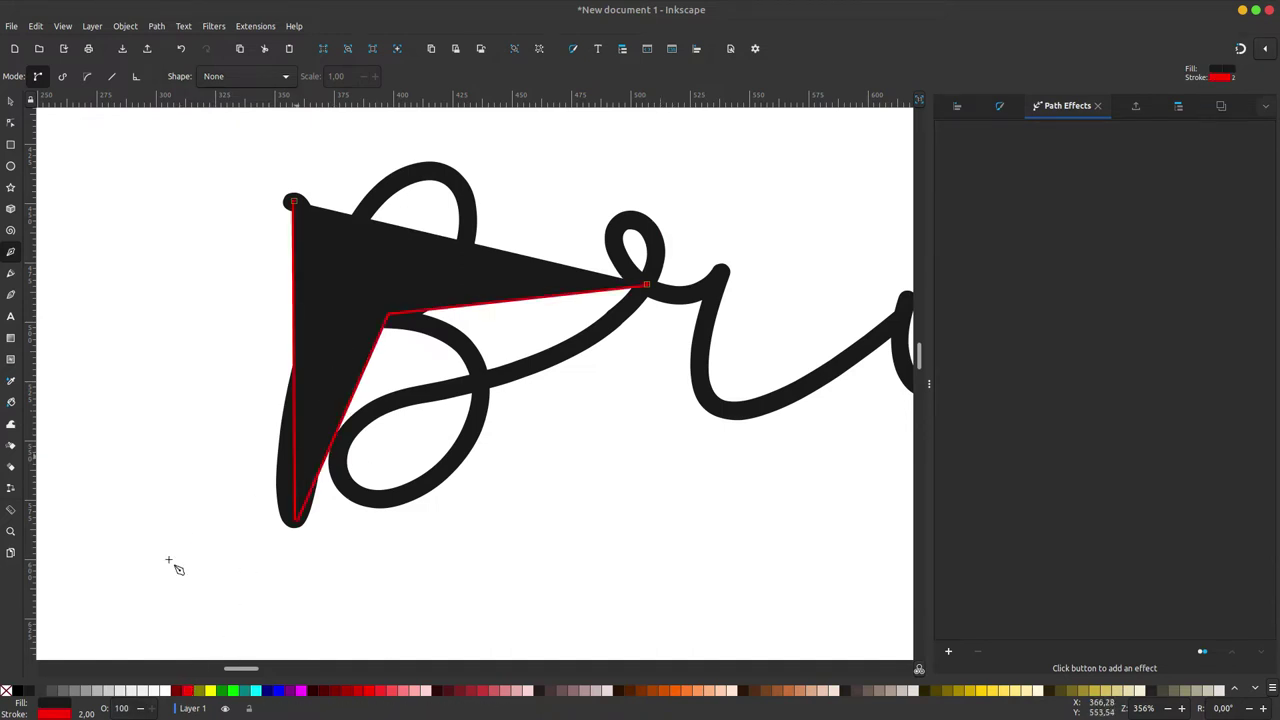
pyautogui.click(6, 690)
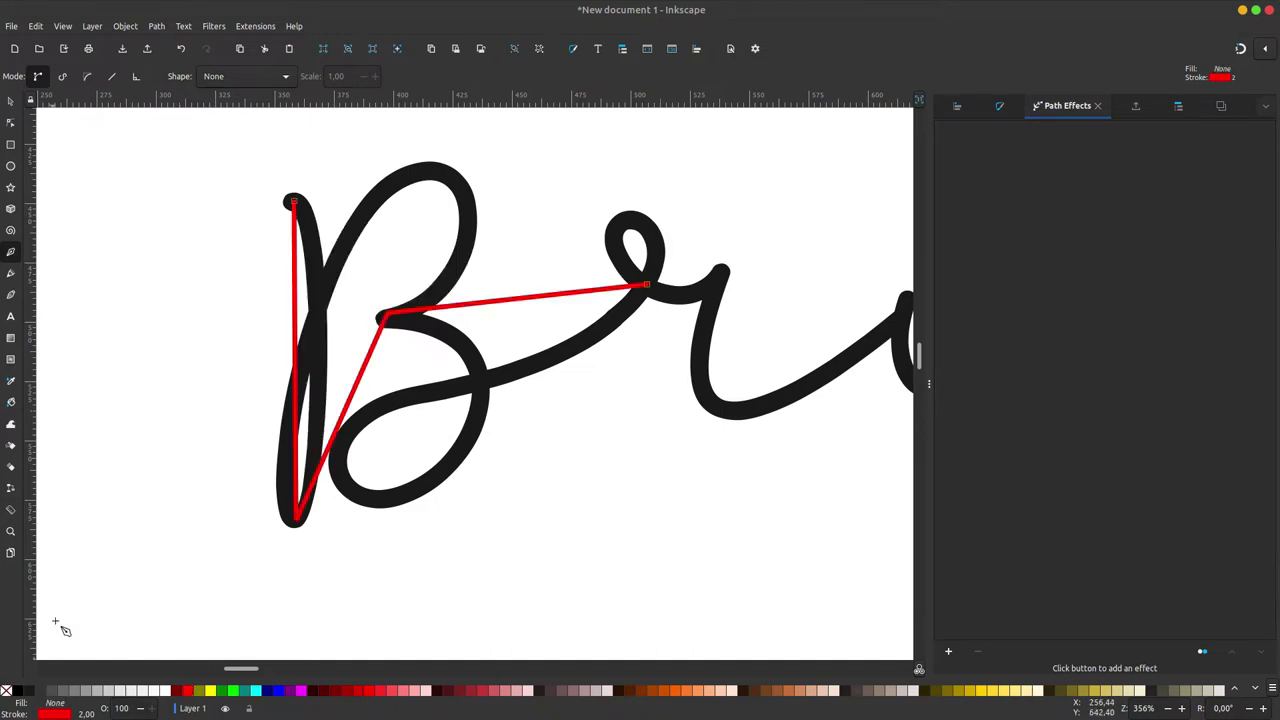
pyautogui.click(10, 122)
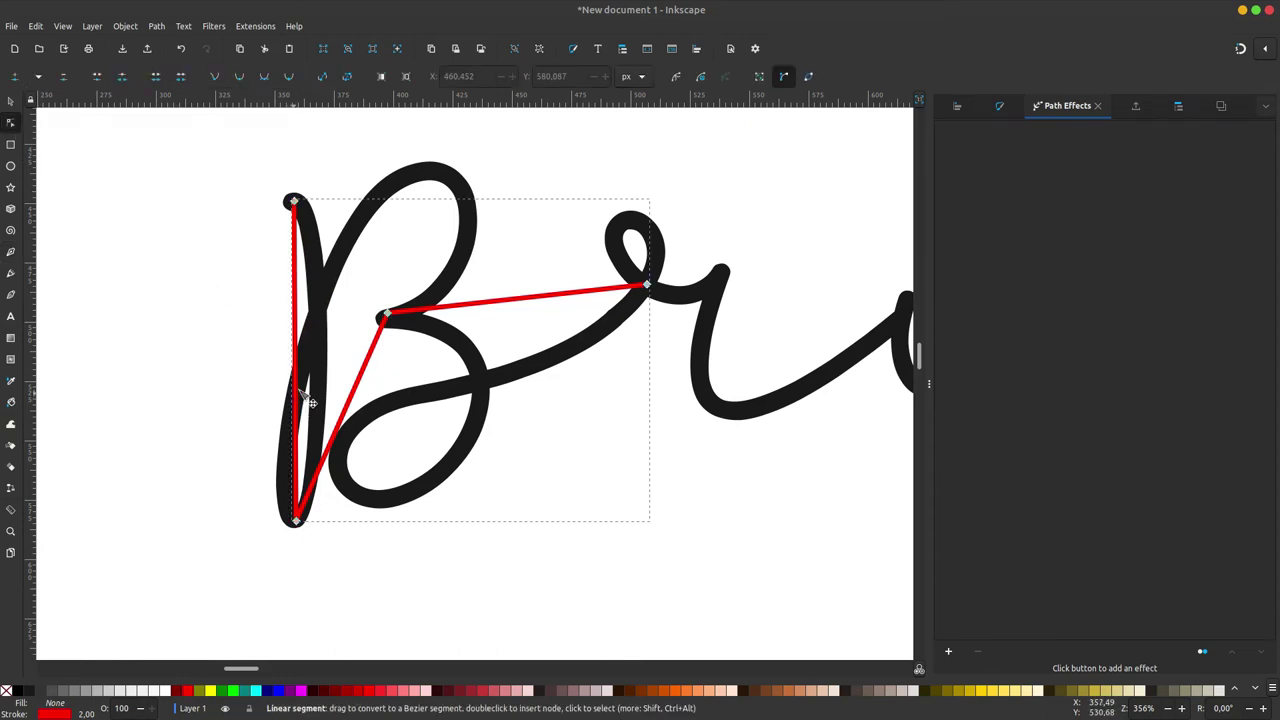
pyautogui.moveTo(300, 392)
pyautogui.mouseDown()
pyautogui.moveTo(292, 406)
pyautogui.moveTo(366, 340)
pyautogui.moveTo(361, 274)
pyautogui.moveTo(350, 286)
pyautogui.mouseUp()
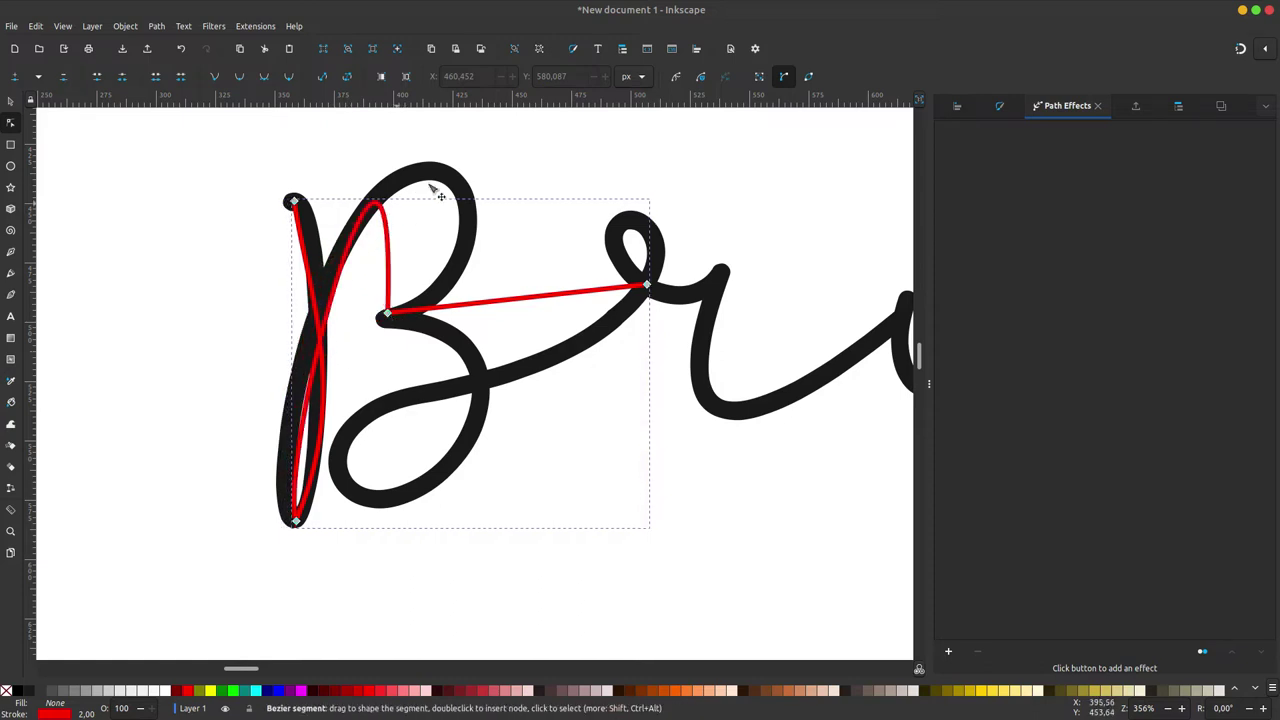
pyautogui.click(318, 375)
pyautogui.moveTo(318, 376); pyautogui.dragTo(365, 100)
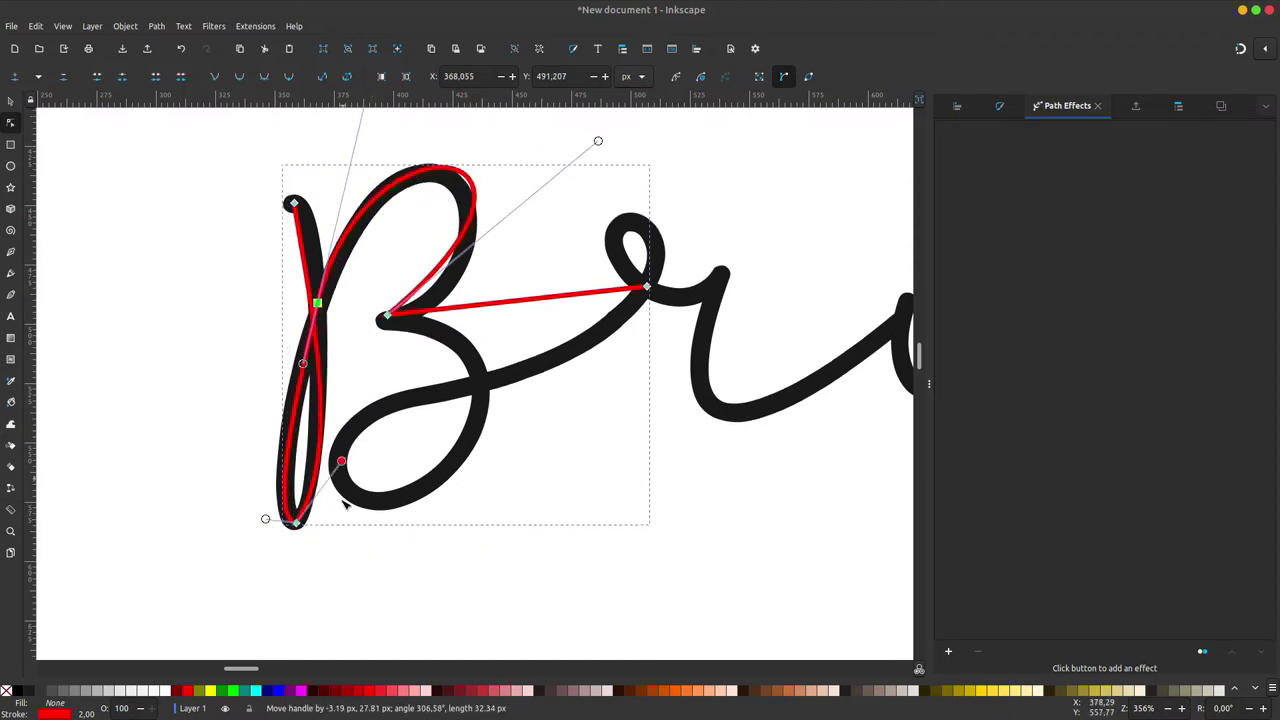
pyautogui.moveTo(647, 285); pyautogui.dragTo(362, 494)
pyautogui.moveTo(376, 415); pyautogui.dragTo(660, 378)
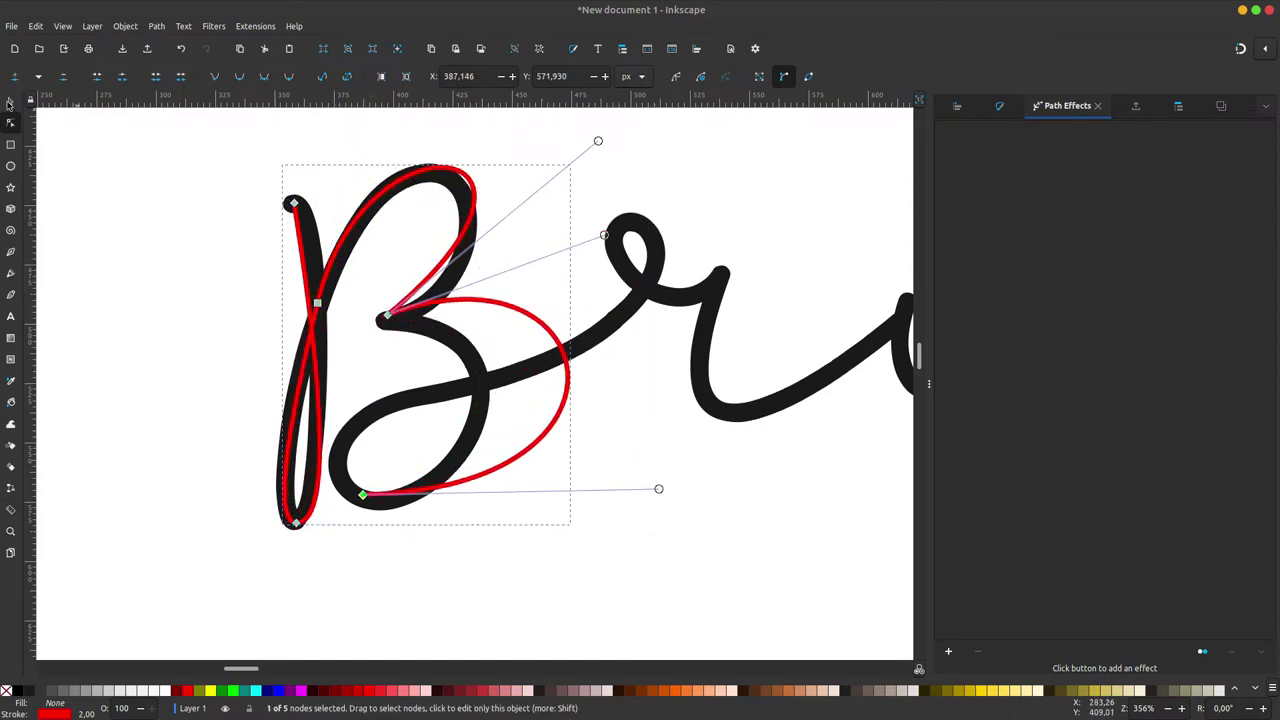
pyautogui.press('s')
pyautogui.click(133, 150)
# Zoom out and move the red B path up-left, clear of the black lettering.
pyautogui.press('-')
pyautogui.press('-')
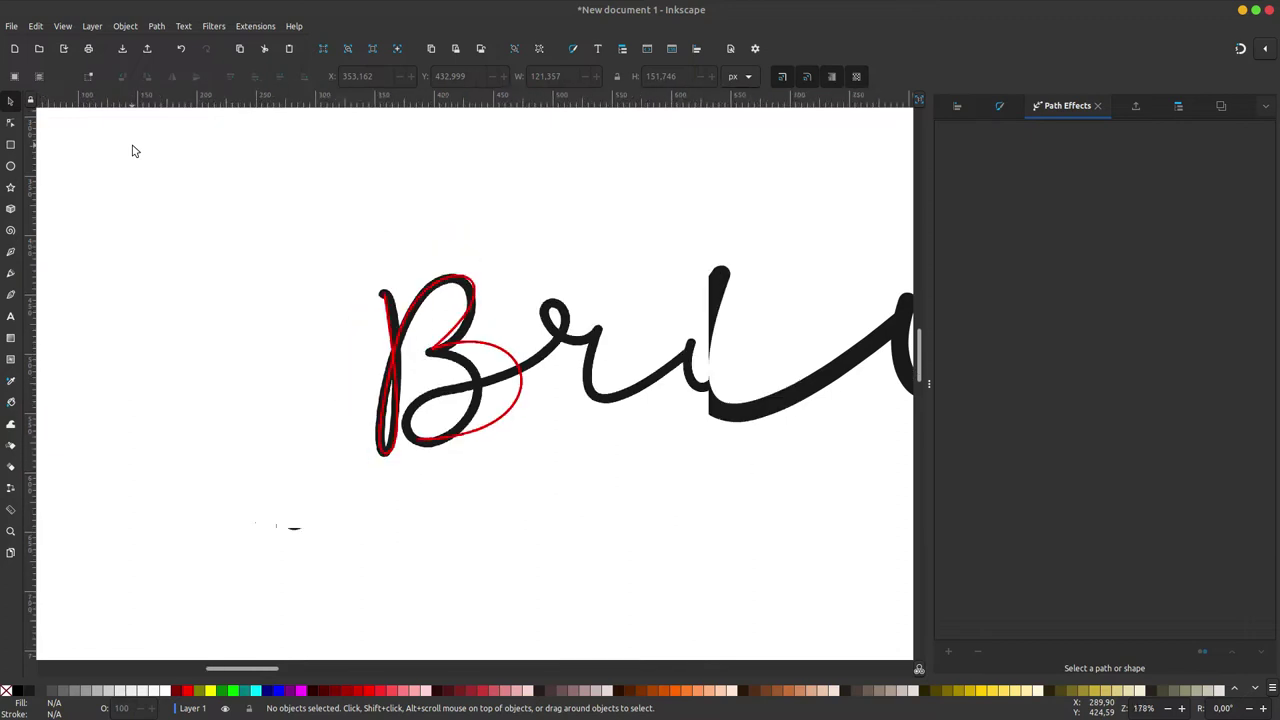
pyautogui.press('-')
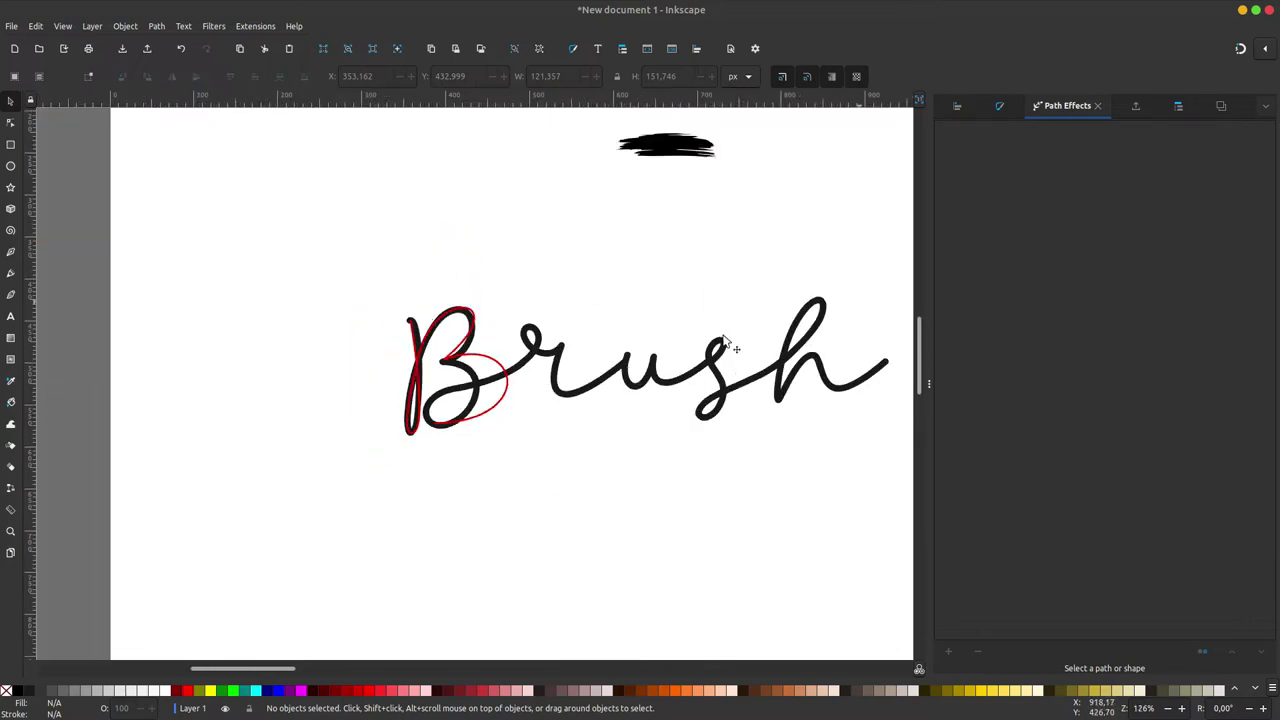
pyautogui.click(508, 393)
pyautogui.moveTo(508, 398); pyautogui.dragTo(388, 282)
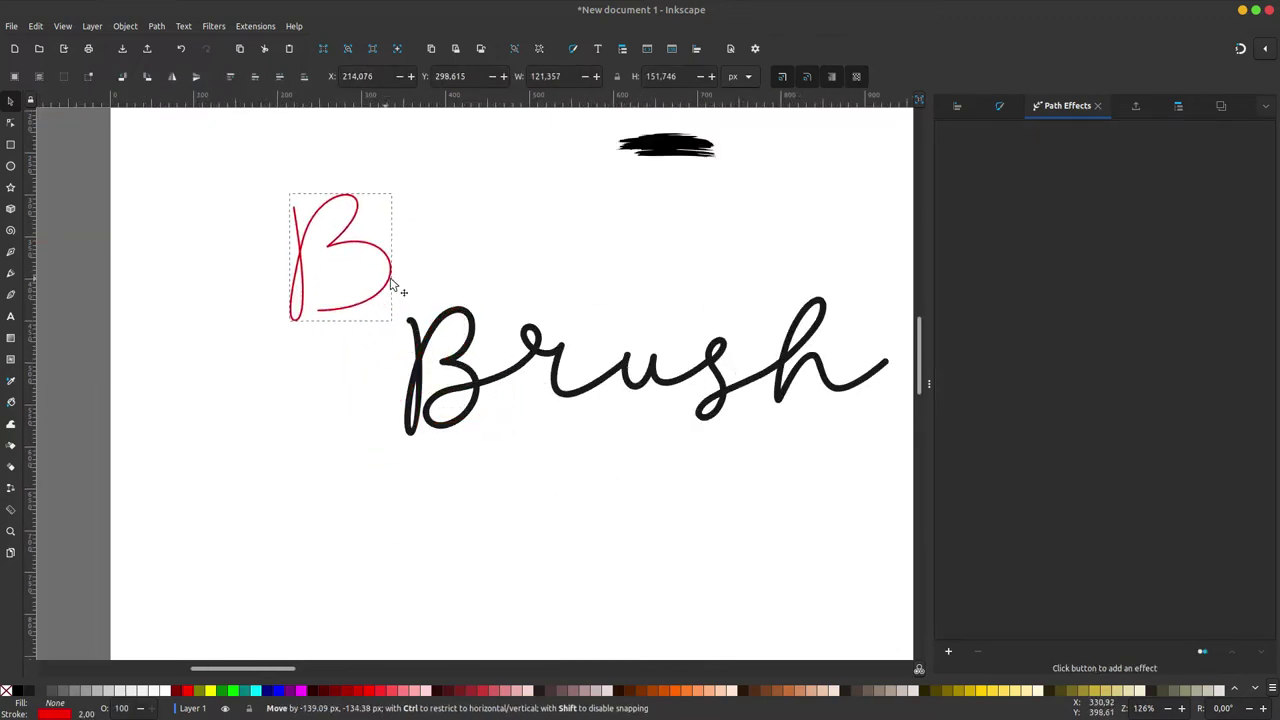
pyautogui.scroll(2, 463, 405)
pyautogui.hscroll(-1, 463, 405)
# Nudge the black brush stroke up-left and copy it, then select the red B.
pyautogui.click(464, 412)
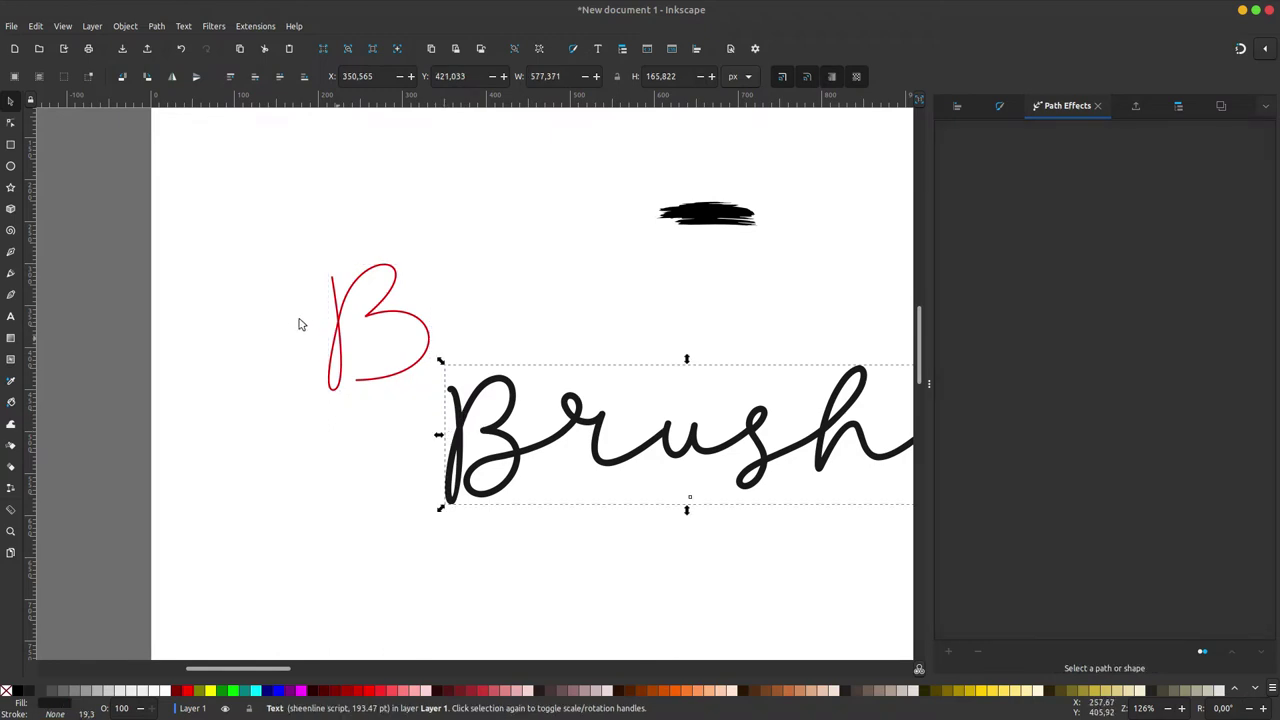
pyautogui.click(720, 229)
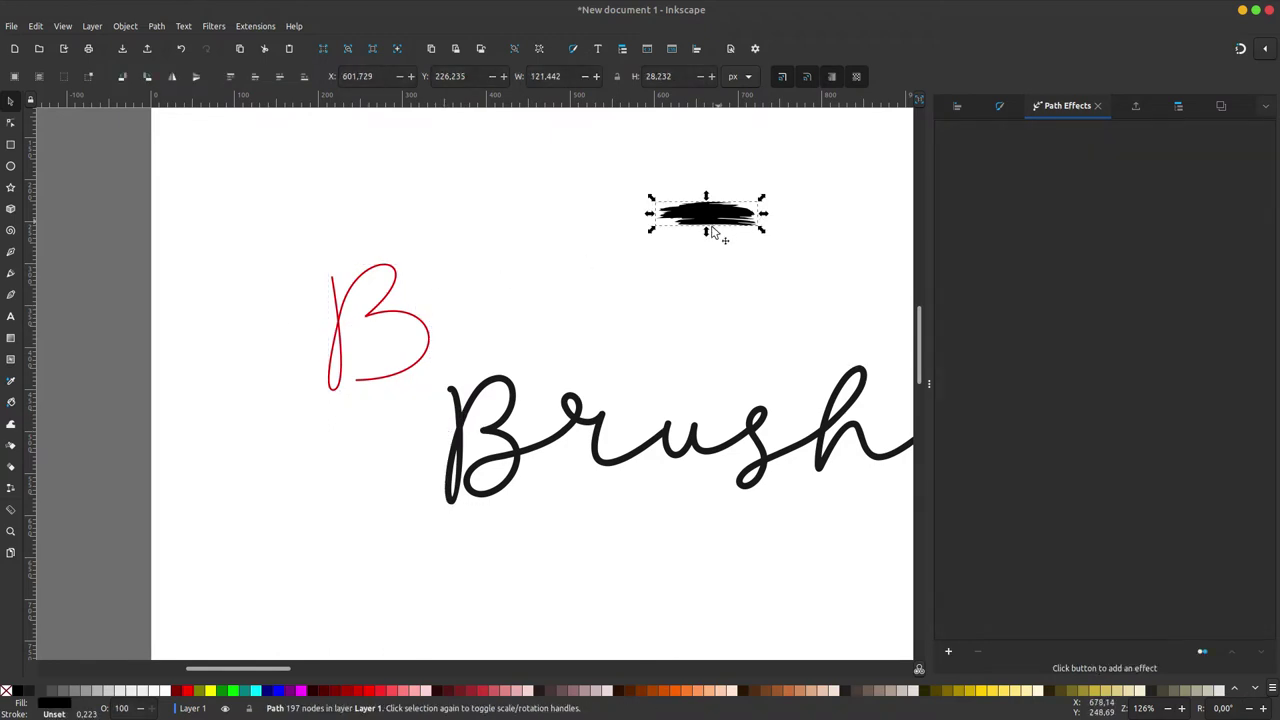
pyautogui.moveTo(714, 234); pyautogui.dragTo(513, 190)
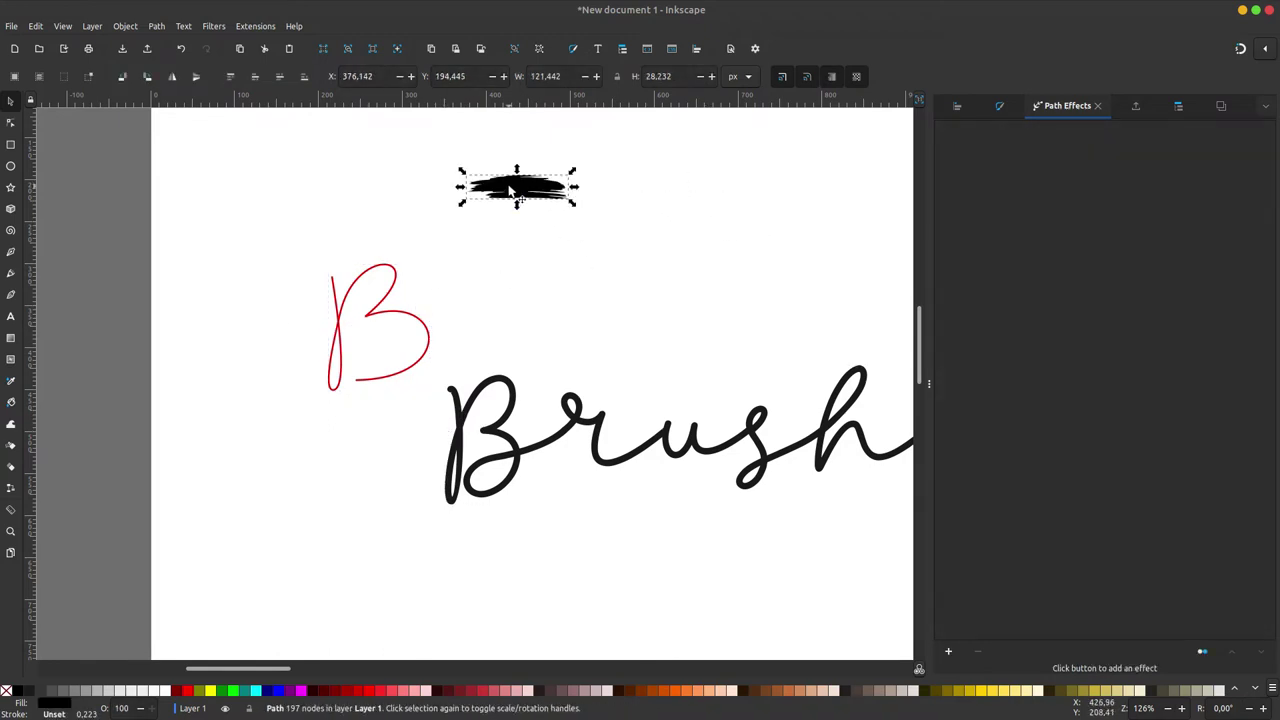
pyautogui.rightClick(512, 189)
pyautogui.click(555, 213)
pyautogui.click(383, 316)
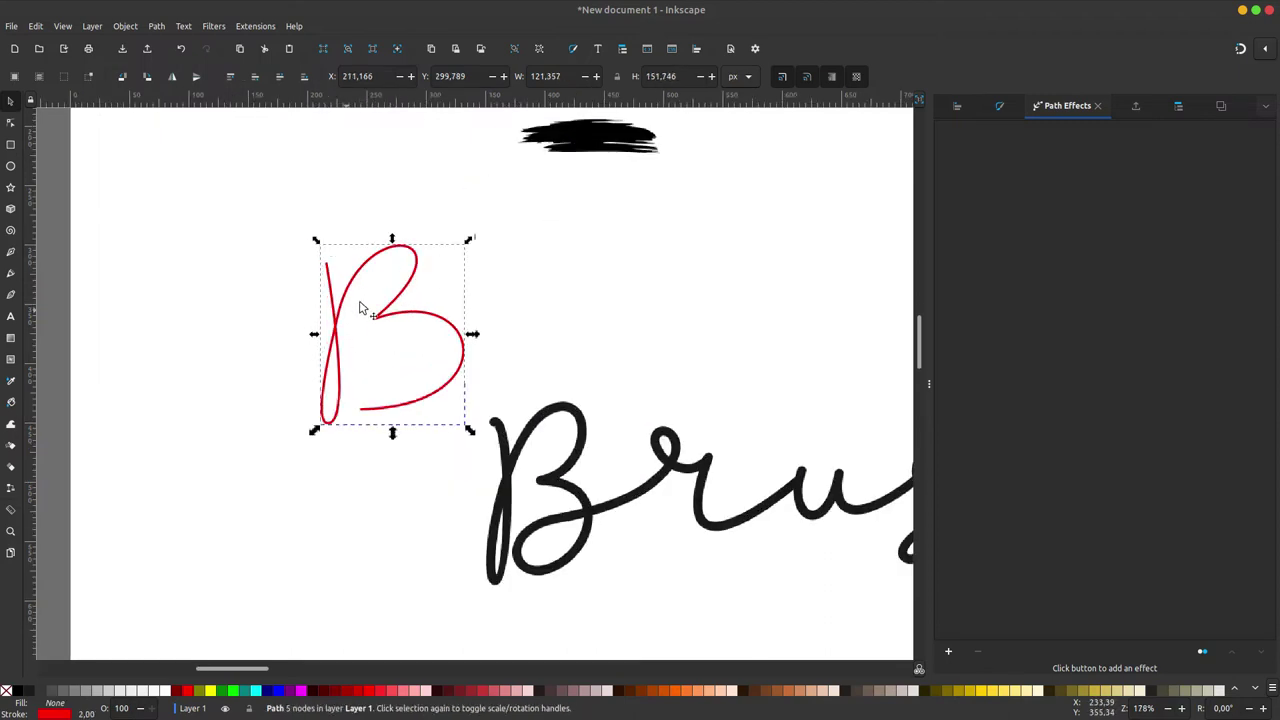
pyautogui.keyDown('ctrl'); pyautogui.scroll(1, 350, 305); pyautogui.keyUp('ctrl')
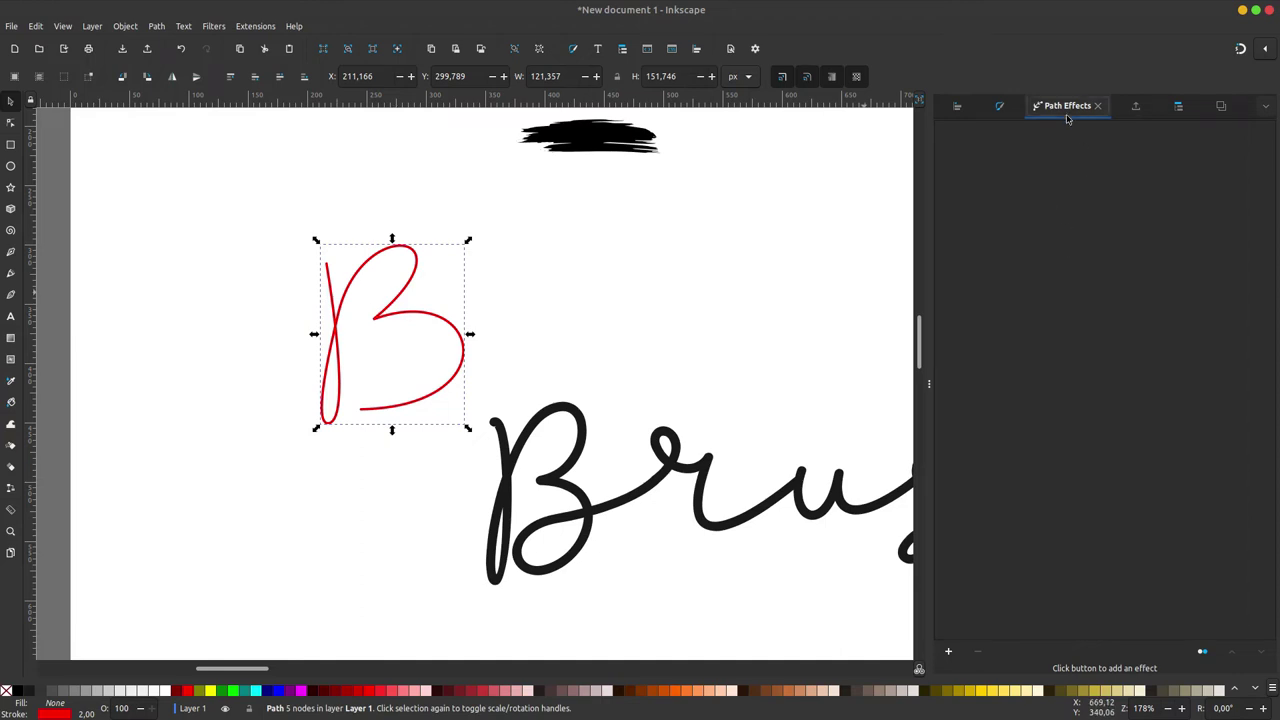
# Add a Pattern Along Path live effect to the red B through Path Effects.
pyautogui.click(156, 26)
pyautogui.click(213, 344)
pyautogui.click(949, 652)
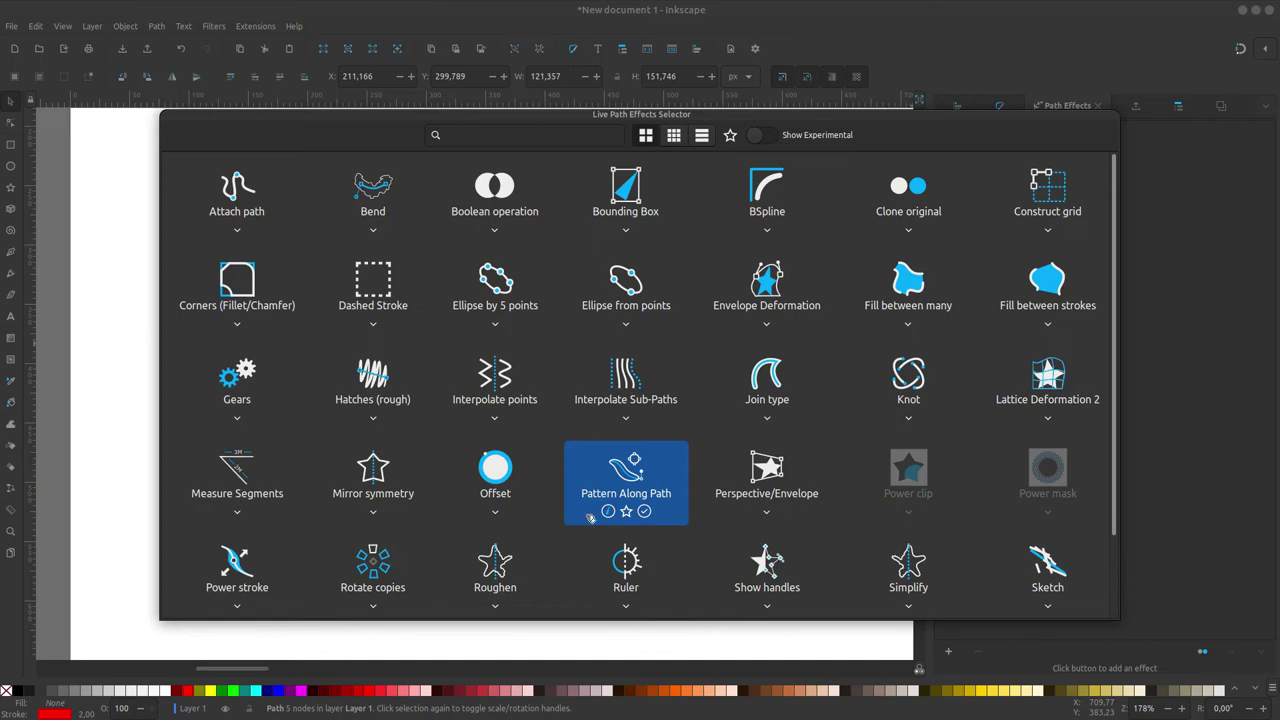
pyautogui.click(646, 512)
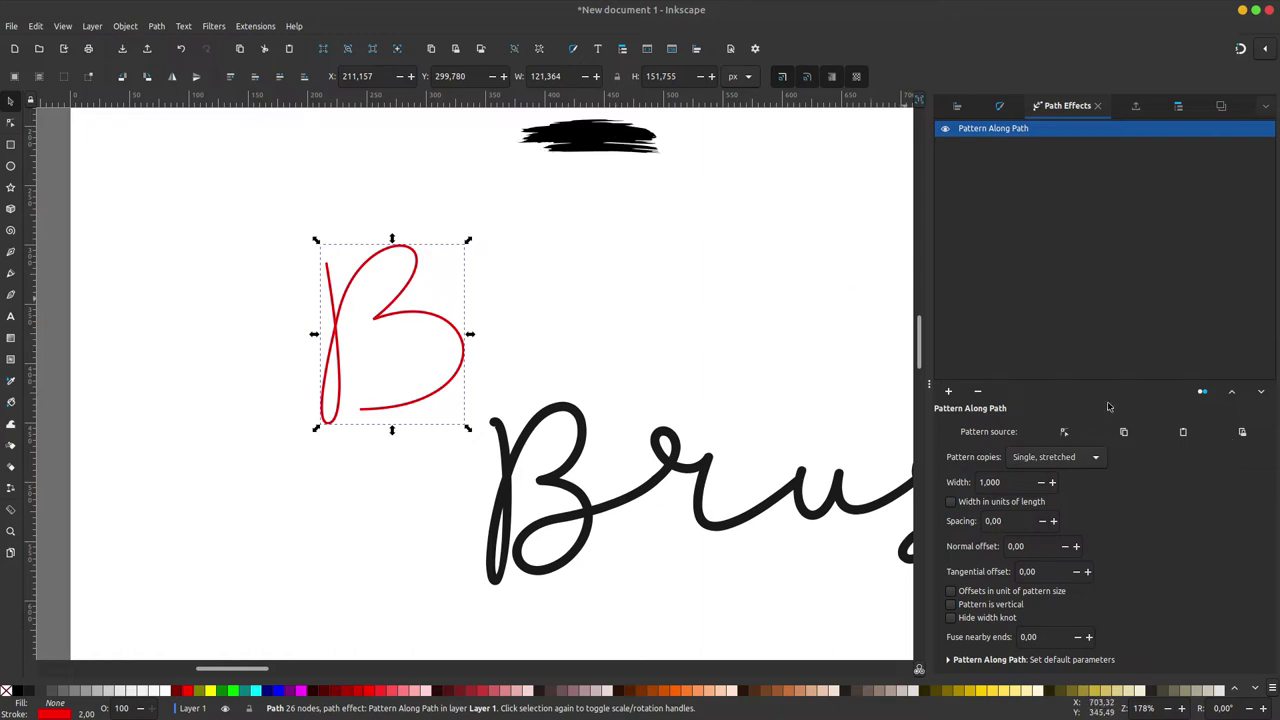
# Paste the copied brush shape as the B's pattern and remove the B's stroke.
pyautogui.click(1243, 433)
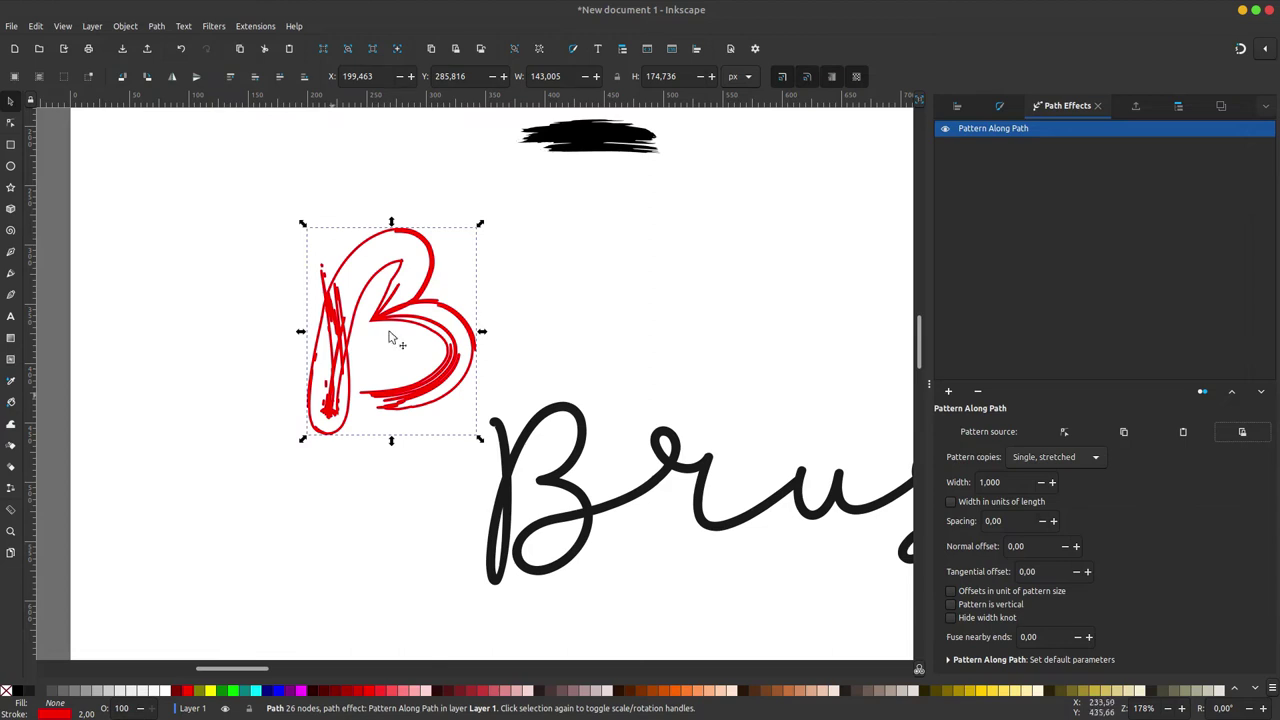
pyautogui.click(590, 138)
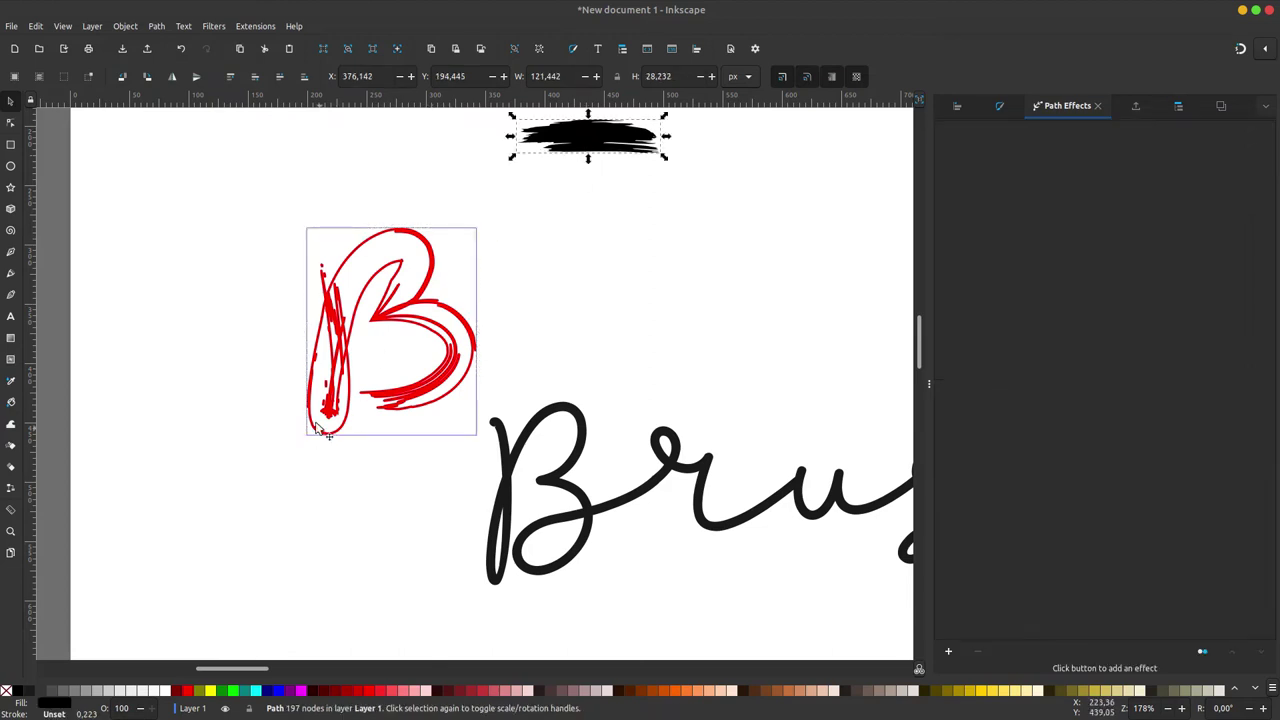
pyautogui.click(428, 326)
pyautogui.click(444, 312)
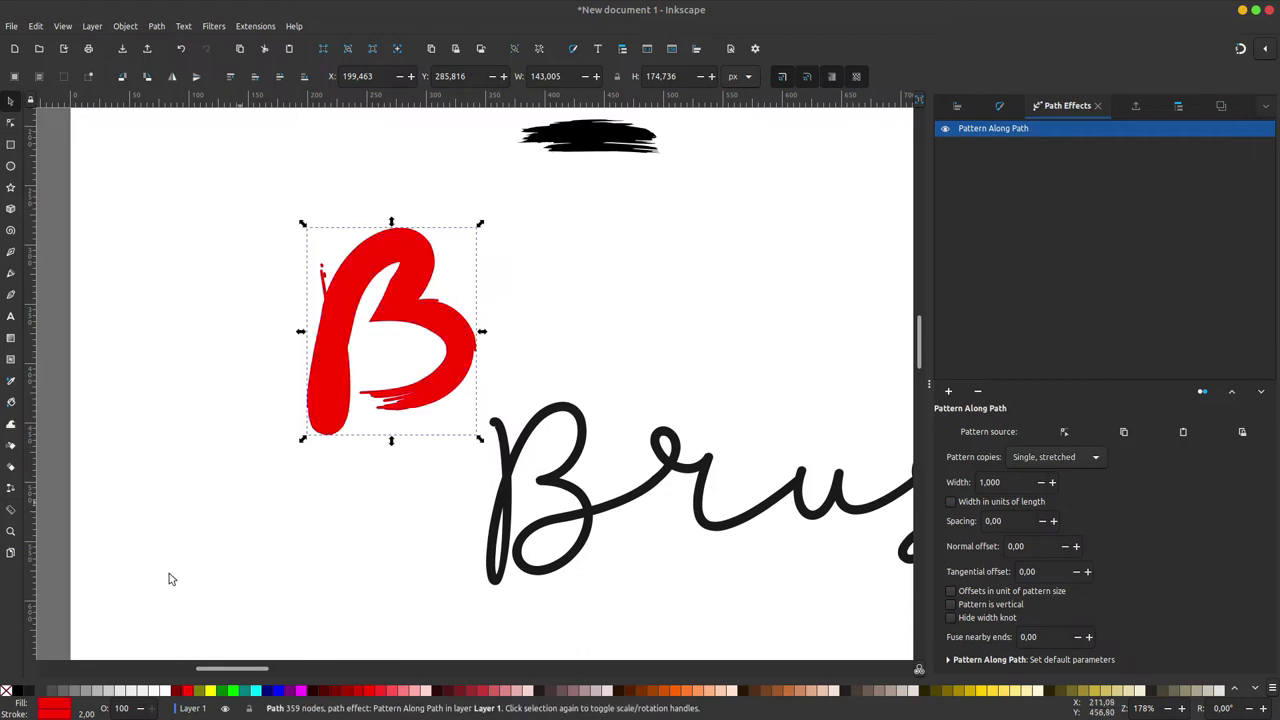
pyautogui.keyDown('shift'); pyautogui.click(7, 690); pyautogui.keyUp('shift')
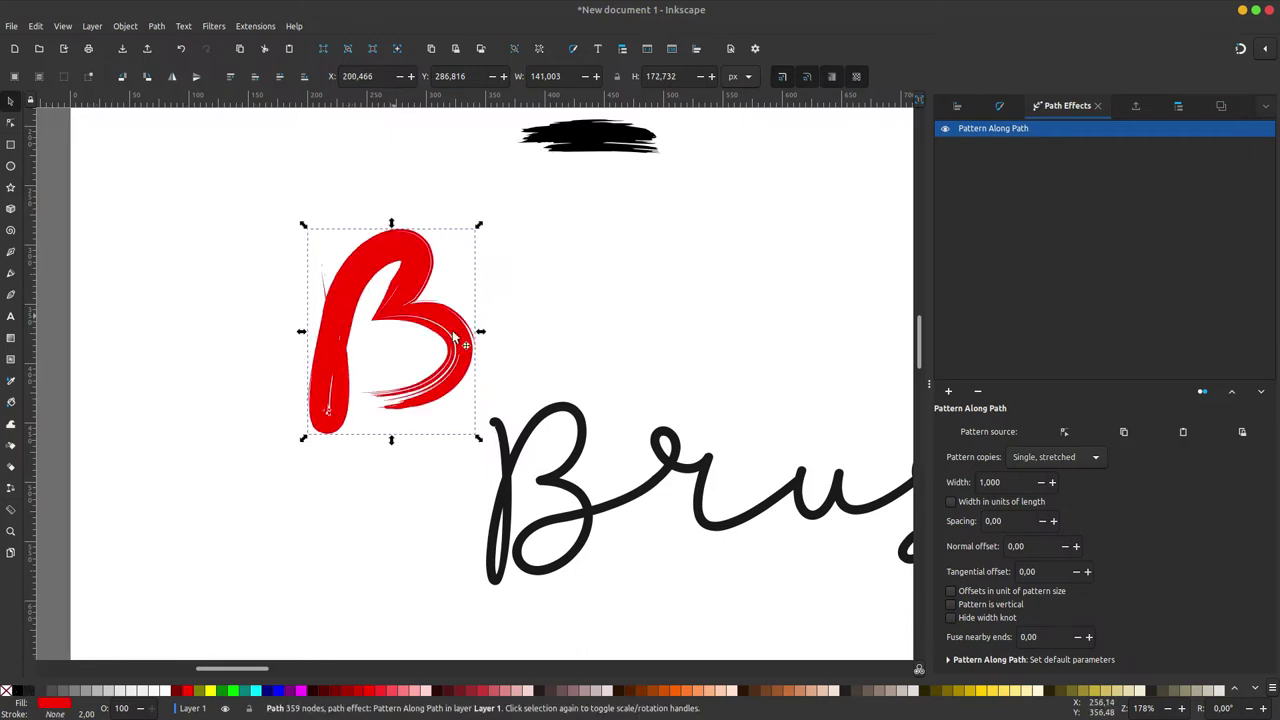
# Flatten the black brush shape vertically to about 20 px tall.
pyautogui.keyDown('ctrl'); pyautogui.scroll(1, 494, 387); pyautogui.keyUp('ctrl')
pyautogui.scroll(2, 560, 300)
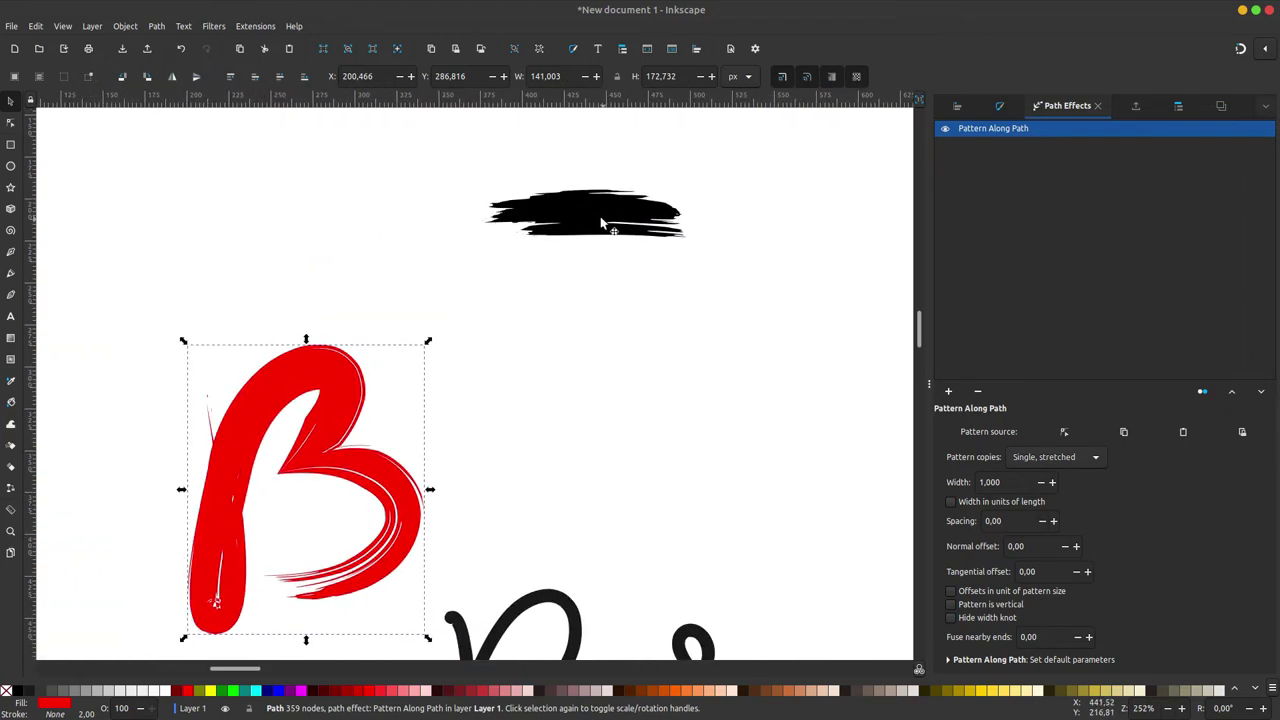
pyautogui.click(600, 216)
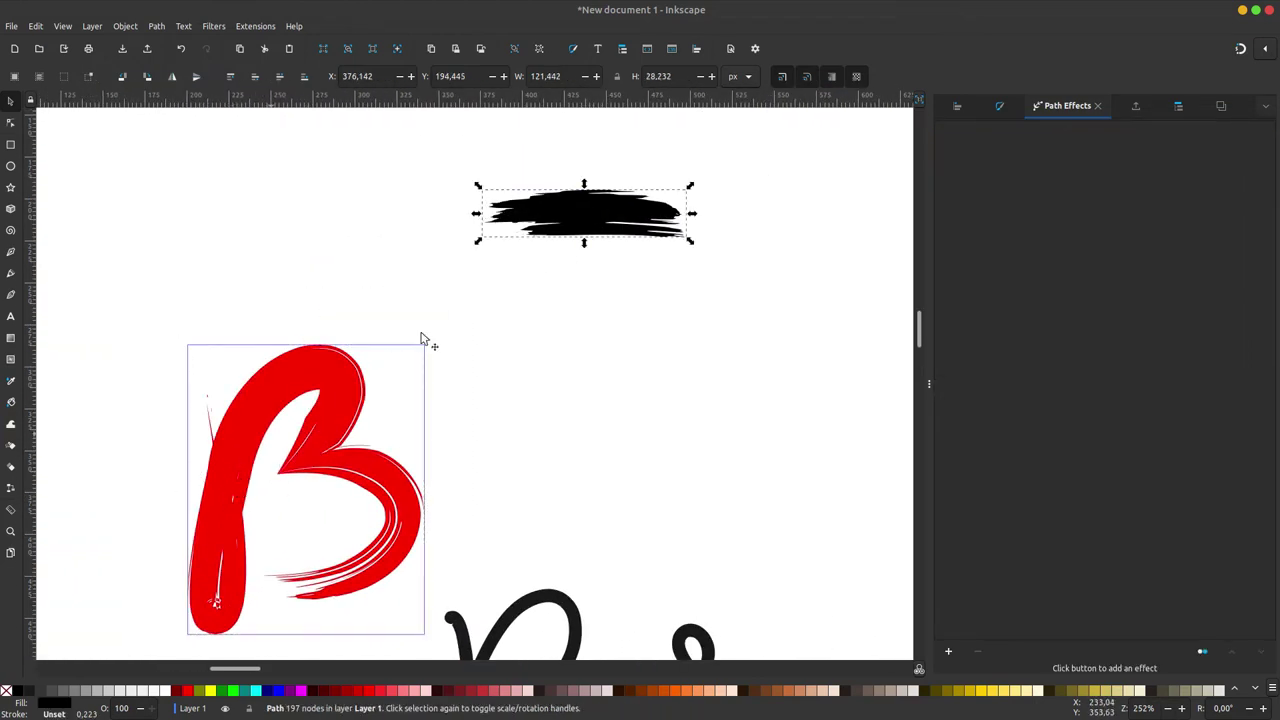
pyautogui.moveTo(587, 245)
pyautogui.mouseDown()
pyautogui.moveTo(584, 258)
pyautogui.moveTo(584, 231)
pyautogui.mouseUp()
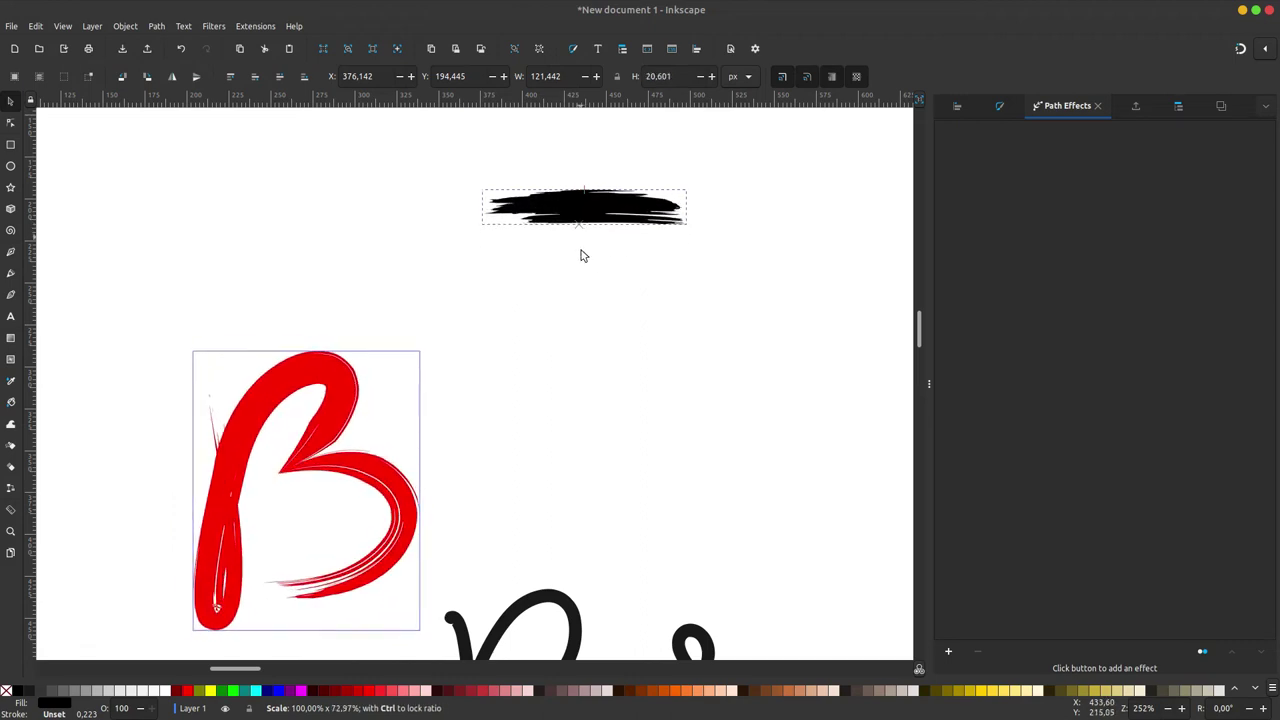
pyautogui.moveTo(584, 231); pyautogui.dragTo(580, 234)
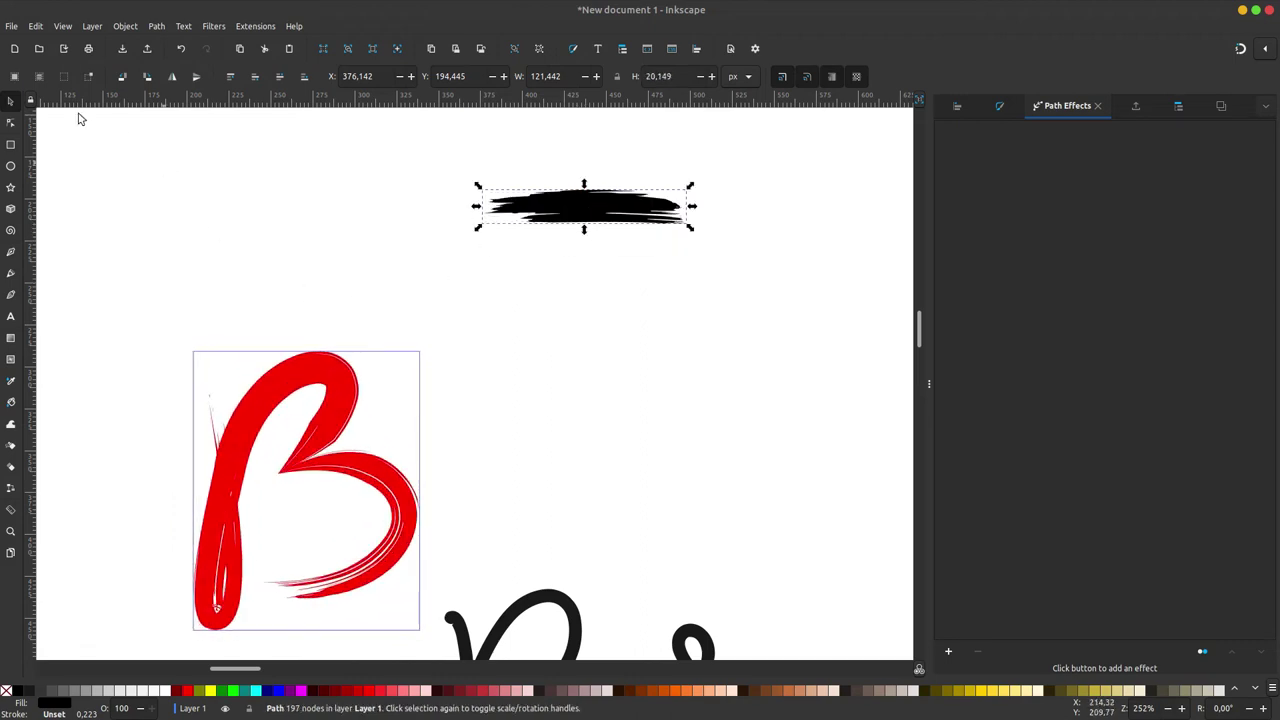
# Edit the B's nodes, reshaping its lower curve and pulling out the end handles.
pyautogui.click(11, 122)
pyautogui.scroll(-2, 320, 400)
pyautogui.click(312, 404)
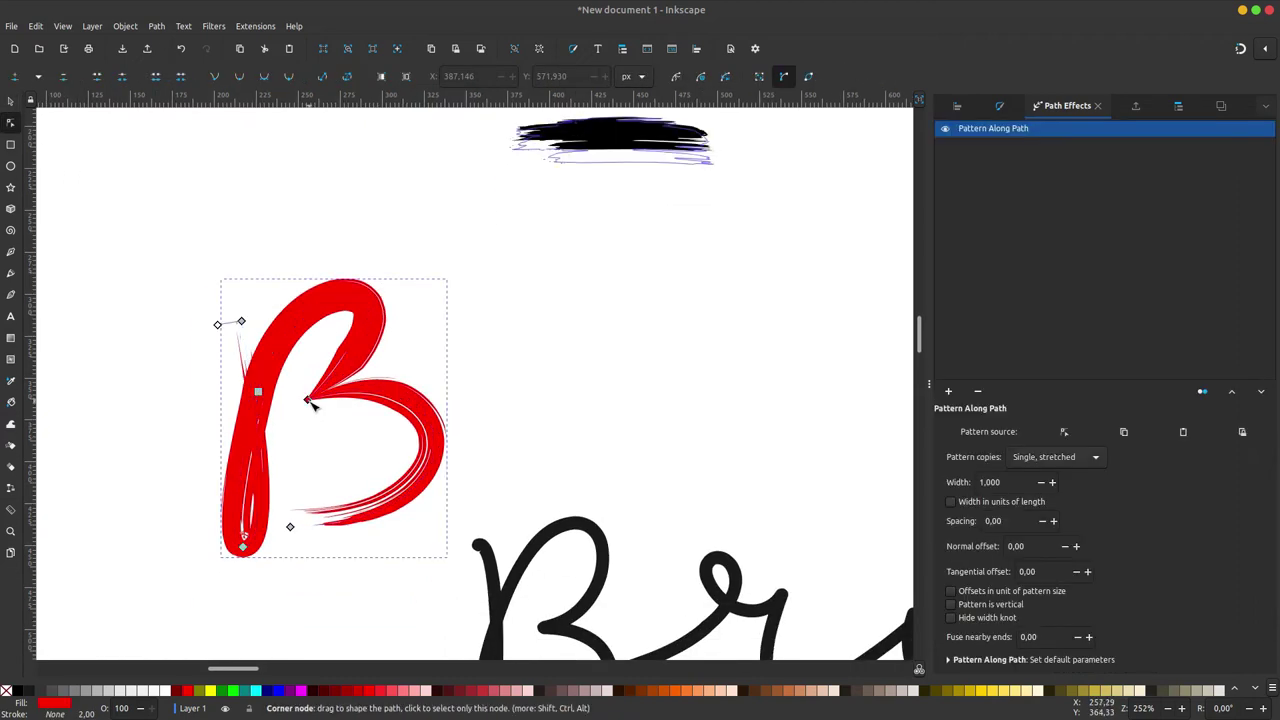
pyautogui.click(240, 79)
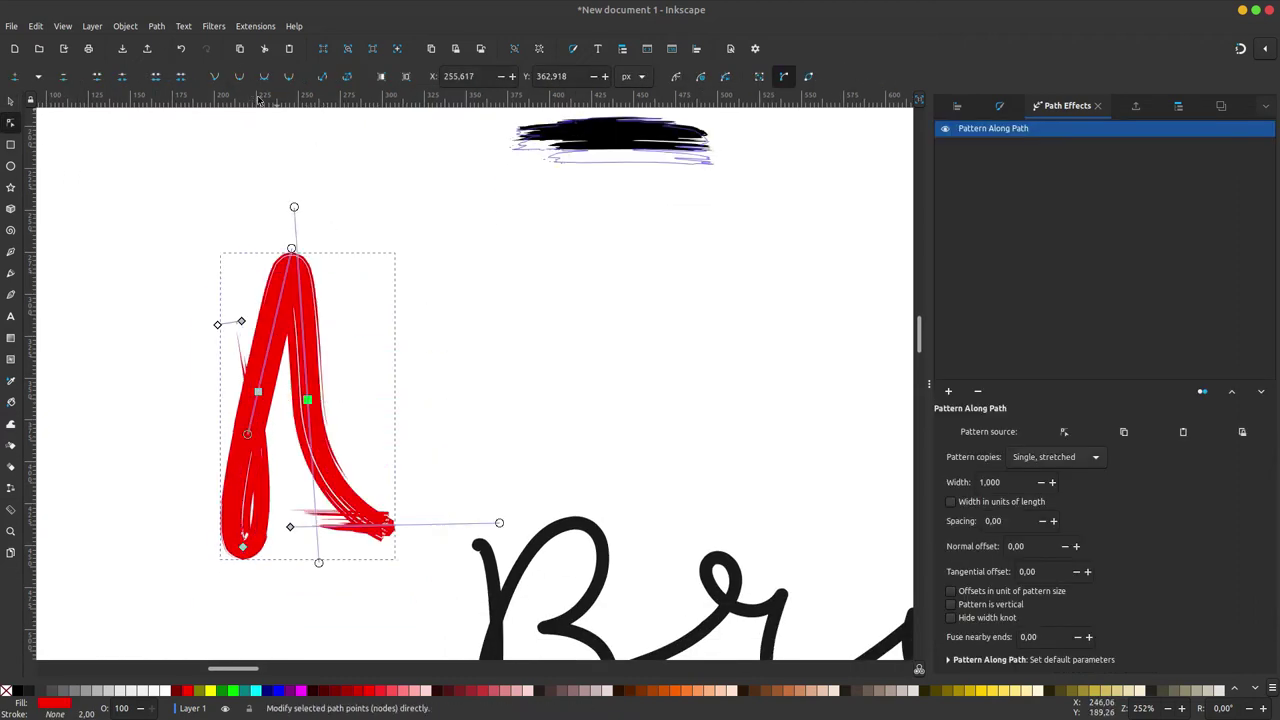
pyautogui.moveTo(321, 567)
pyautogui.mouseDown()
pyautogui.moveTo(398, 403)
pyautogui.moveTo(240, 485)
pyautogui.mouseUp()
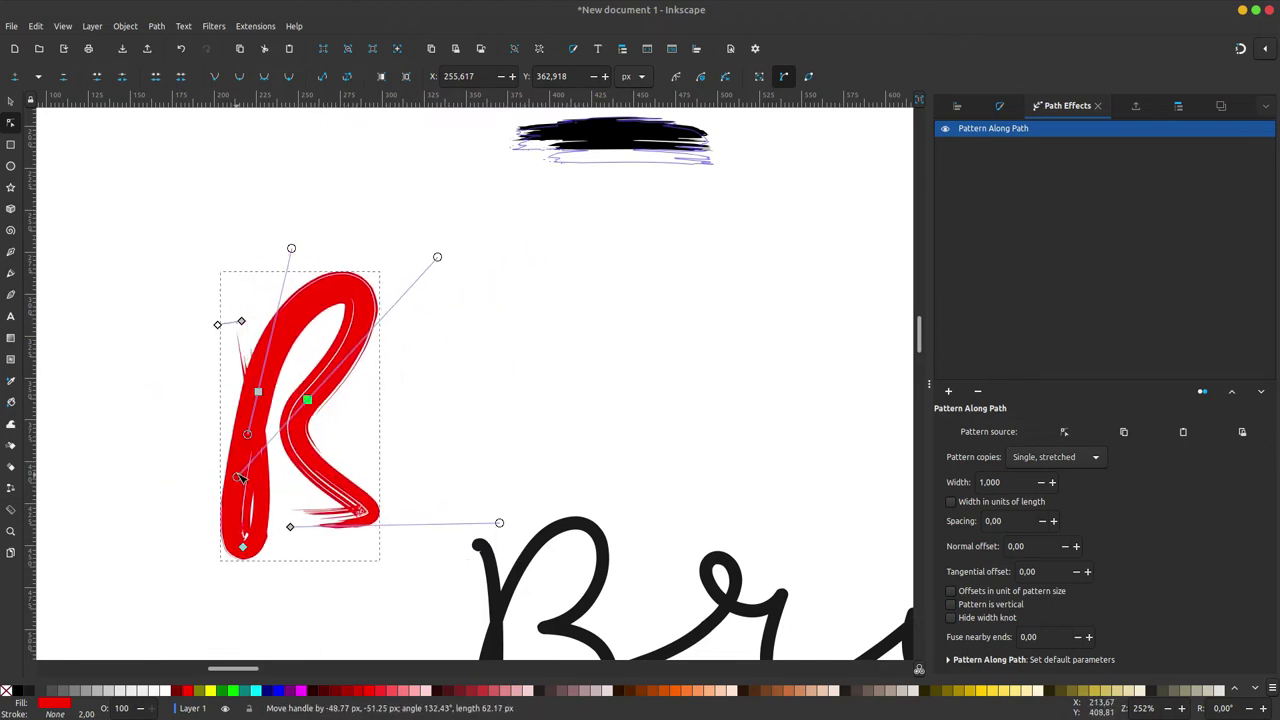
pyautogui.moveTo(310, 400); pyautogui.dragTo(344, 391)
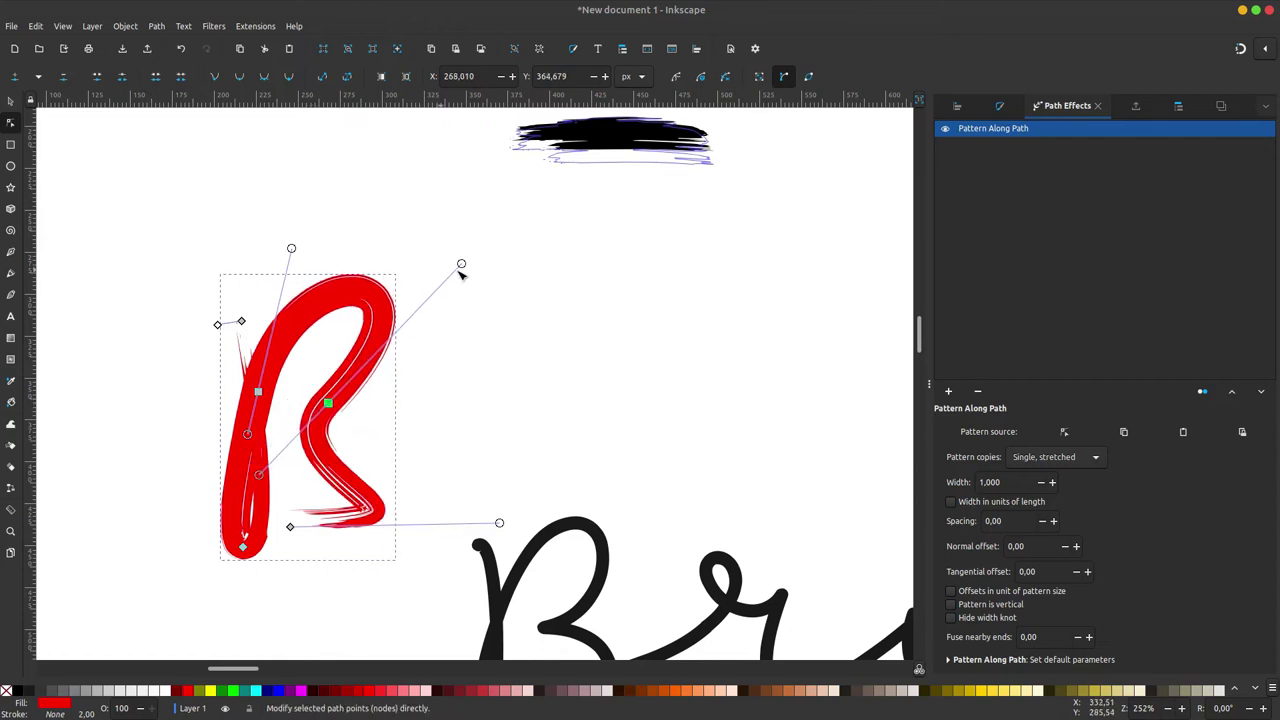
pyautogui.moveTo(468, 267)
pyautogui.mouseDown()
pyautogui.moveTo(399, 363)
pyautogui.moveTo(410, 358)
pyautogui.mouseUp()
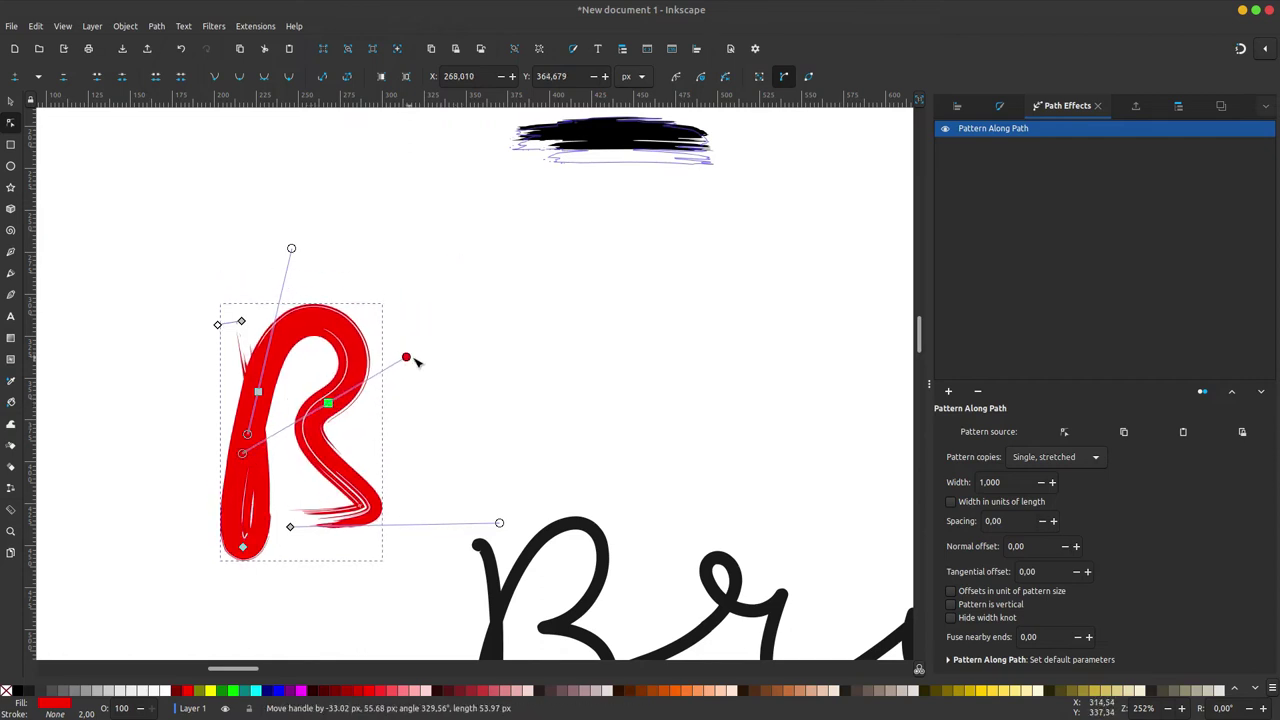
pyautogui.scroll(-3, 463, 421)
pyautogui.moveTo(463, 421); pyautogui.dragTo(617, 347)
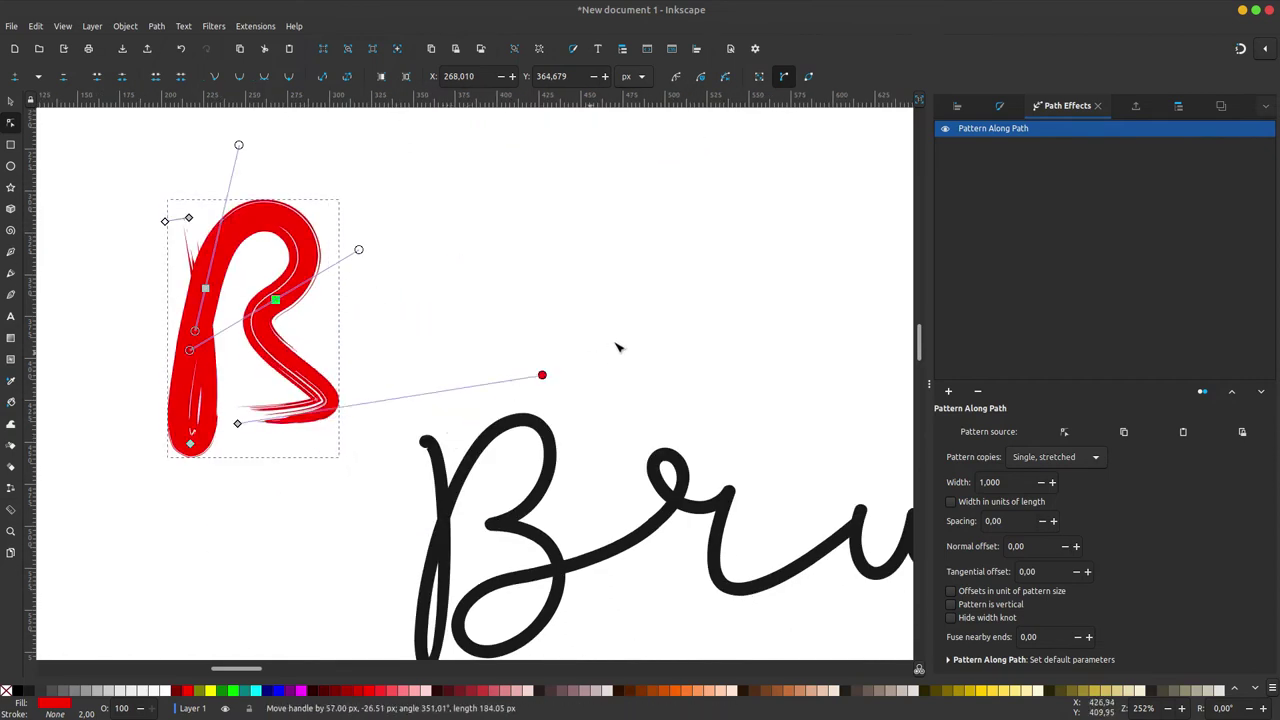
pyautogui.moveTo(243, 429); pyautogui.dragTo(196, 505)
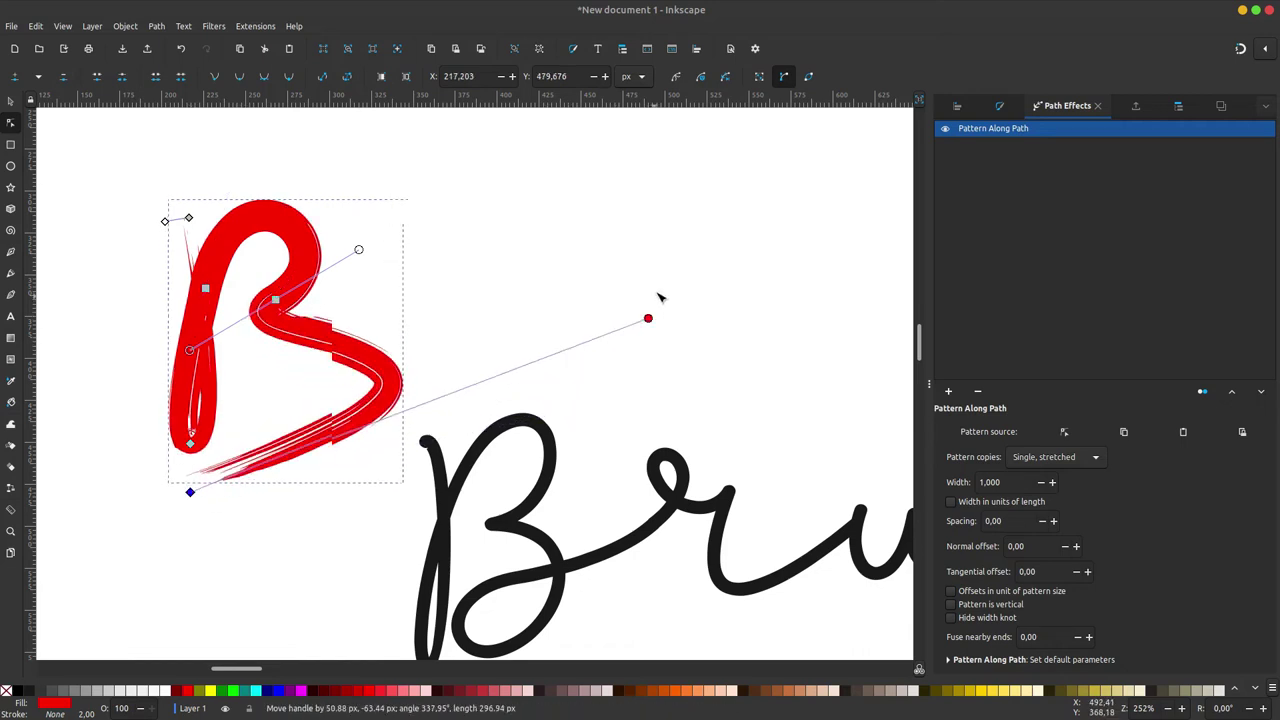
pyautogui.moveTo(613, 370); pyautogui.dragTo(656, 290)
# Move the B's top endpoint up-left, raise its bottom end, and narrow the lower bowl.
pyautogui.scroll(3, 191, 249)
pyautogui.hscroll(-5, 191, 249)
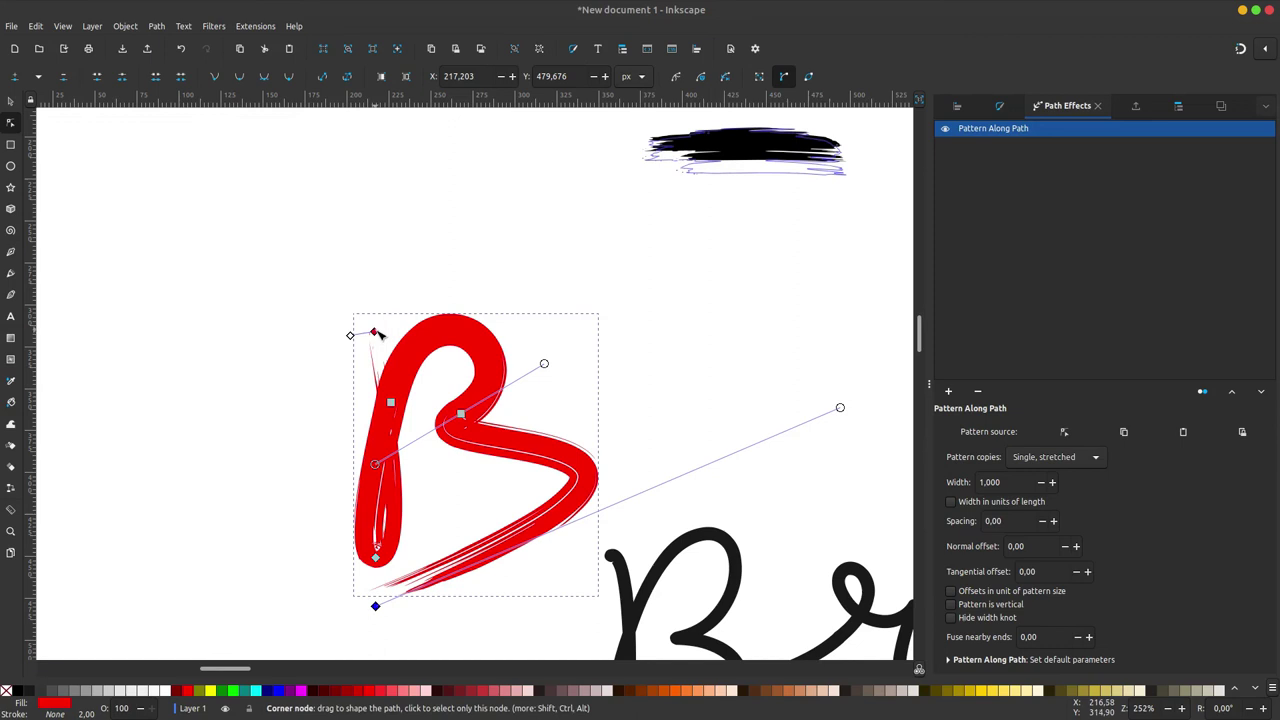
pyautogui.moveTo(375, 333)
pyautogui.mouseDown()
pyautogui.moveTo(324, 190)
pyautogui.moveTo(336, 194)
pyautogui.mouseUp()
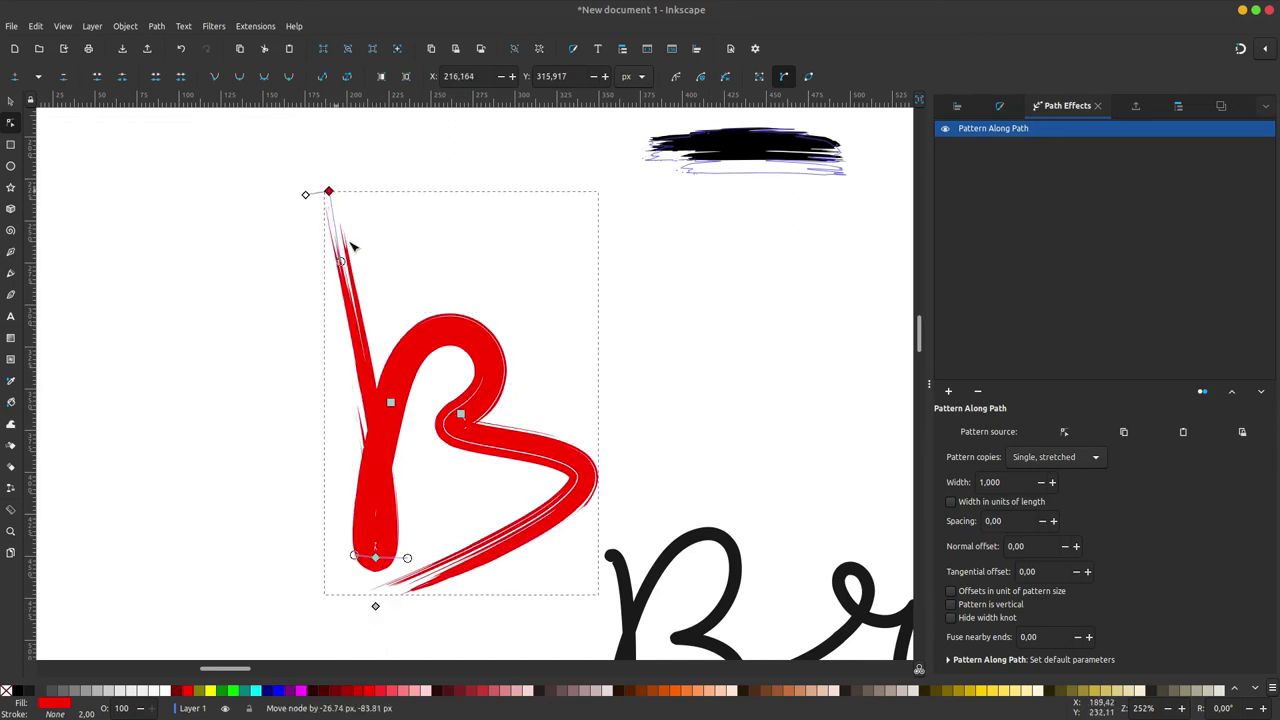
pyautogui.moveTo(392, 406); pyautogui.dragTo(388, 446)
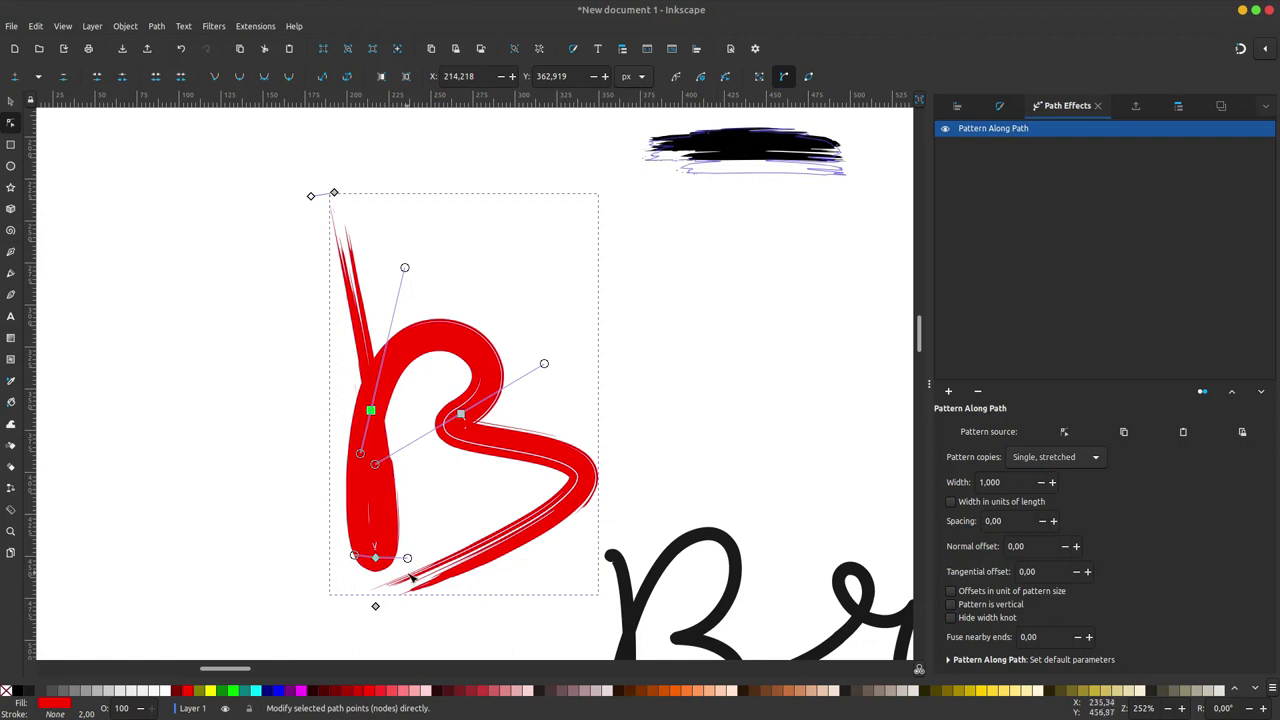
pyautogui.moveTo(407, 558); pyautogui.dragTo(465, 445)
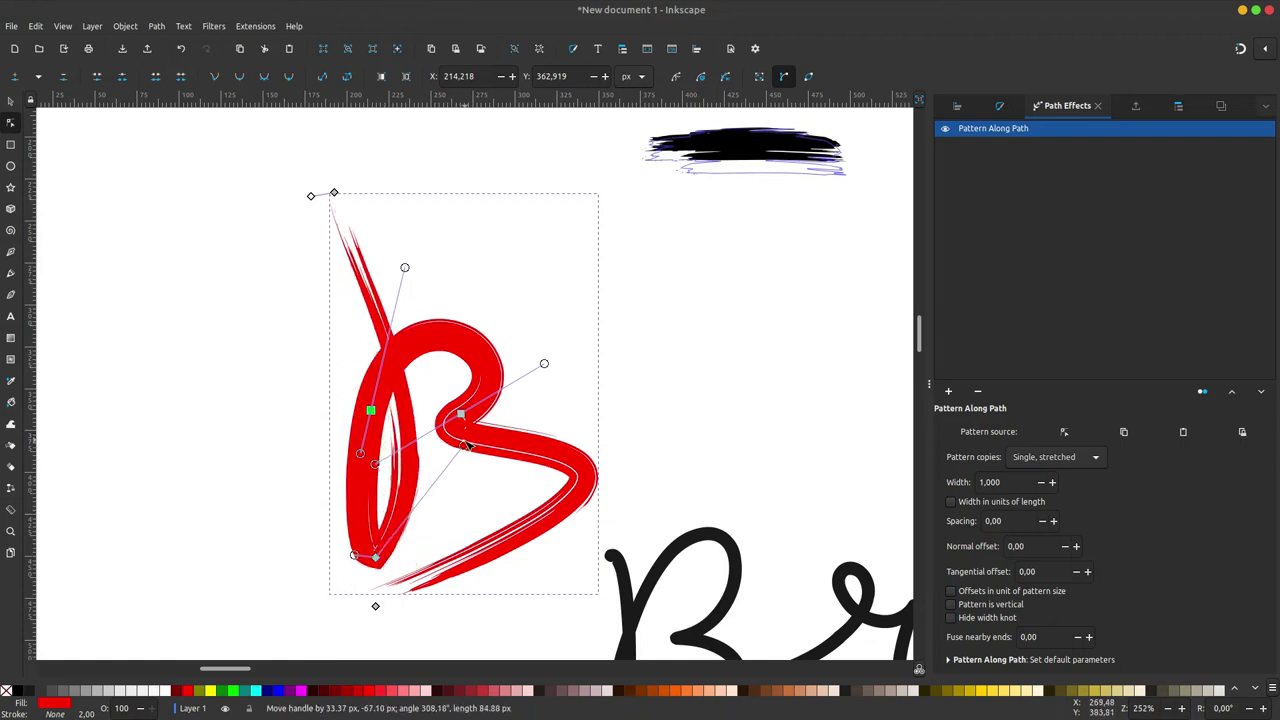
pyautogui.scroll(-2, 417, 485)
pyautogui.hscroll(1, 417, 485)
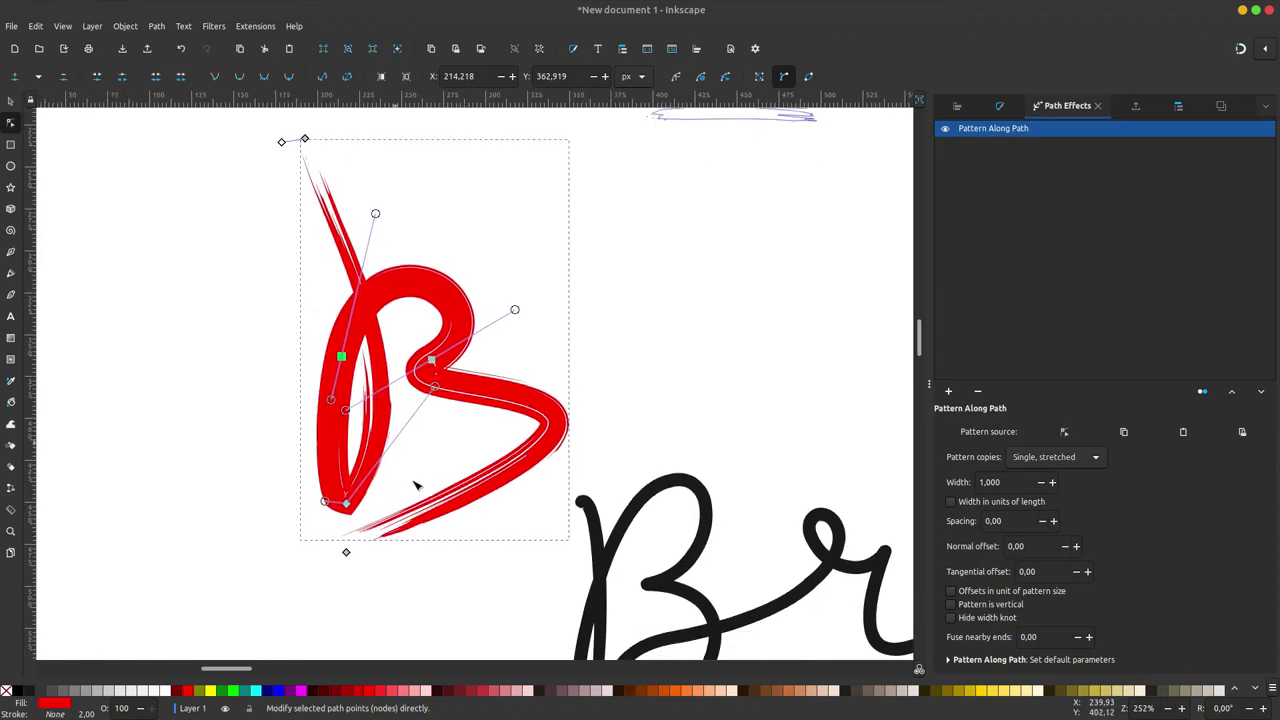
pyautogui.click(346, 553)
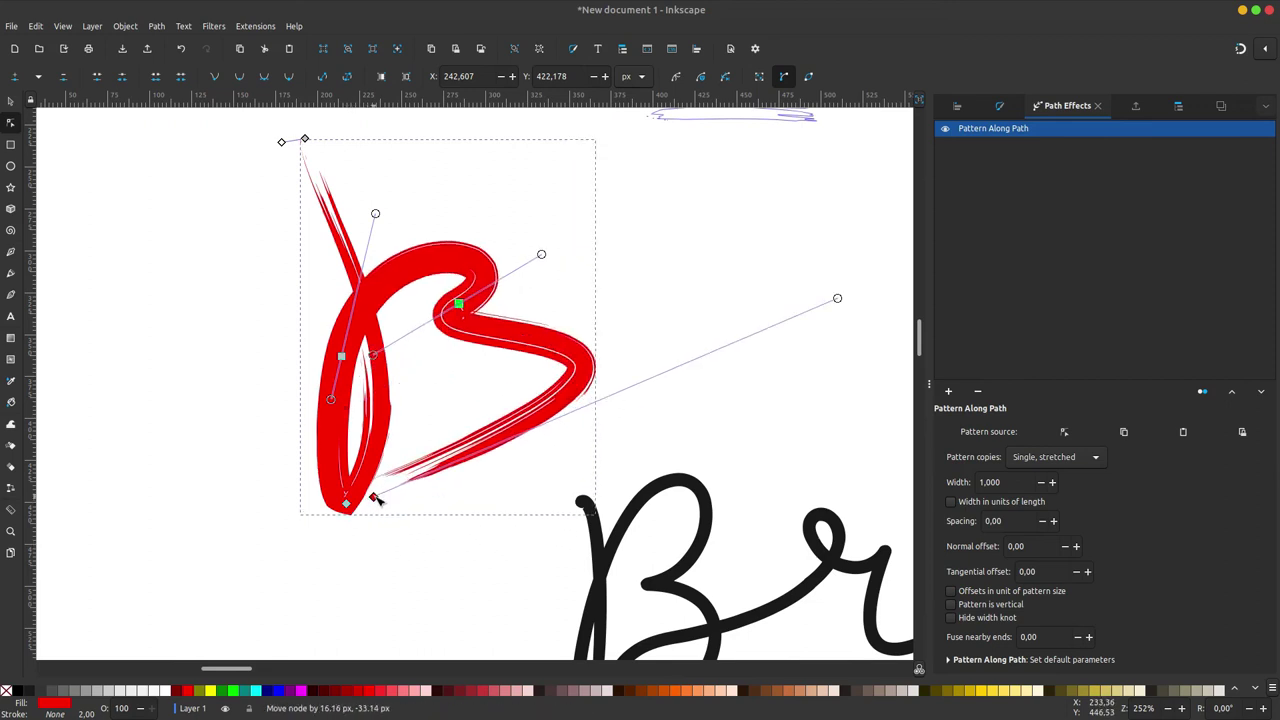
pyautogui.moveTo(371, 512); pyautogui.dragTo(399, 468)
pyautogui.moveTo(835, 308); pyautogui.dragTo(738, 438)
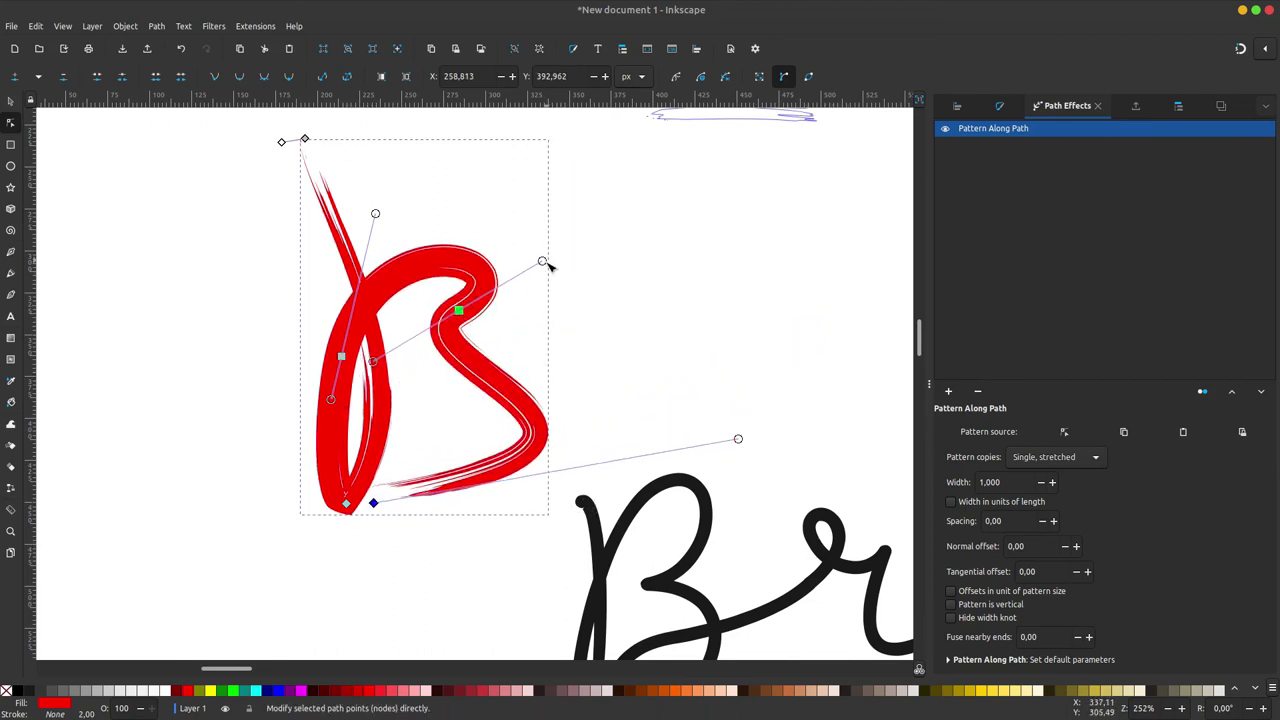
pyautogui.moveTo(373, 364)
pyautogui.mouseDown()
pyautogui.moveTo(408, 394)
pyautogui.moveTo(366, 457)
pyautogui.moveTo(370, 500)
pyautogui.mouseUp()
# Enlarge the B's upper curve into a rounder top loop.
pyautogui.scroll(5, 600, 260)
pyautogui.hscroll(3, 600, 260)
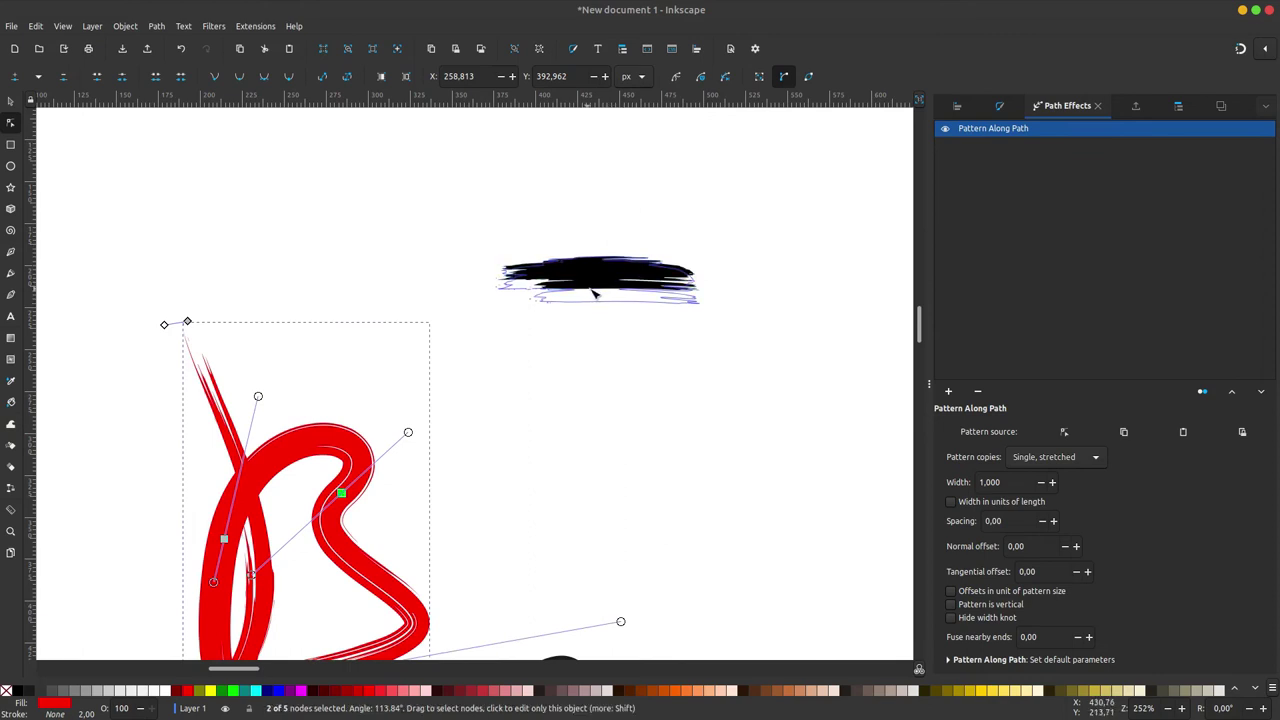
pyautogui.scroll(-1, 594, 291)
pyautogui.hscroll(-1, 594, 291)
pyautogui.scroll(-1, 517, 335)
pyautogui.hscroll(-1, 517, 335)
pyautogui.moveTo(482, 360); pyautogui.dragTo(479, 372)
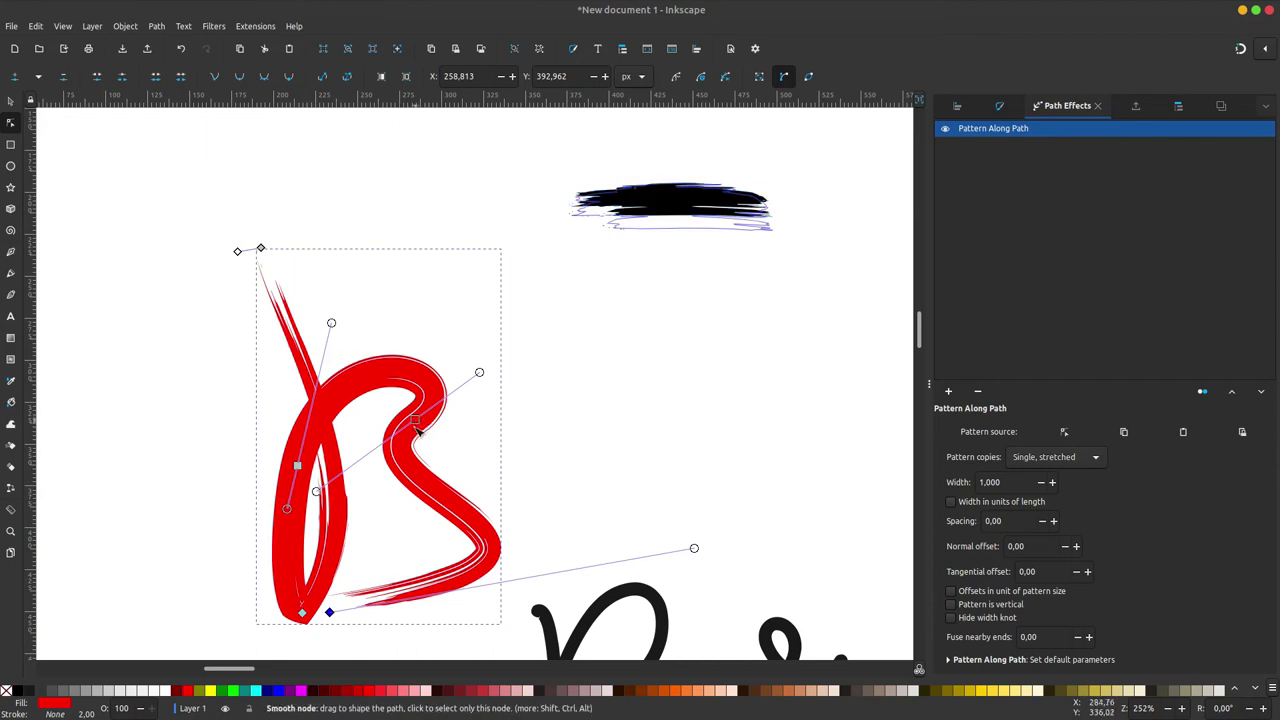
pyautogui.moveTo(410, 437); pyautogui.dragTo(406, 462)
pyautogui.moveTo(477, 397); pyautogui.dragTo(517, 355)
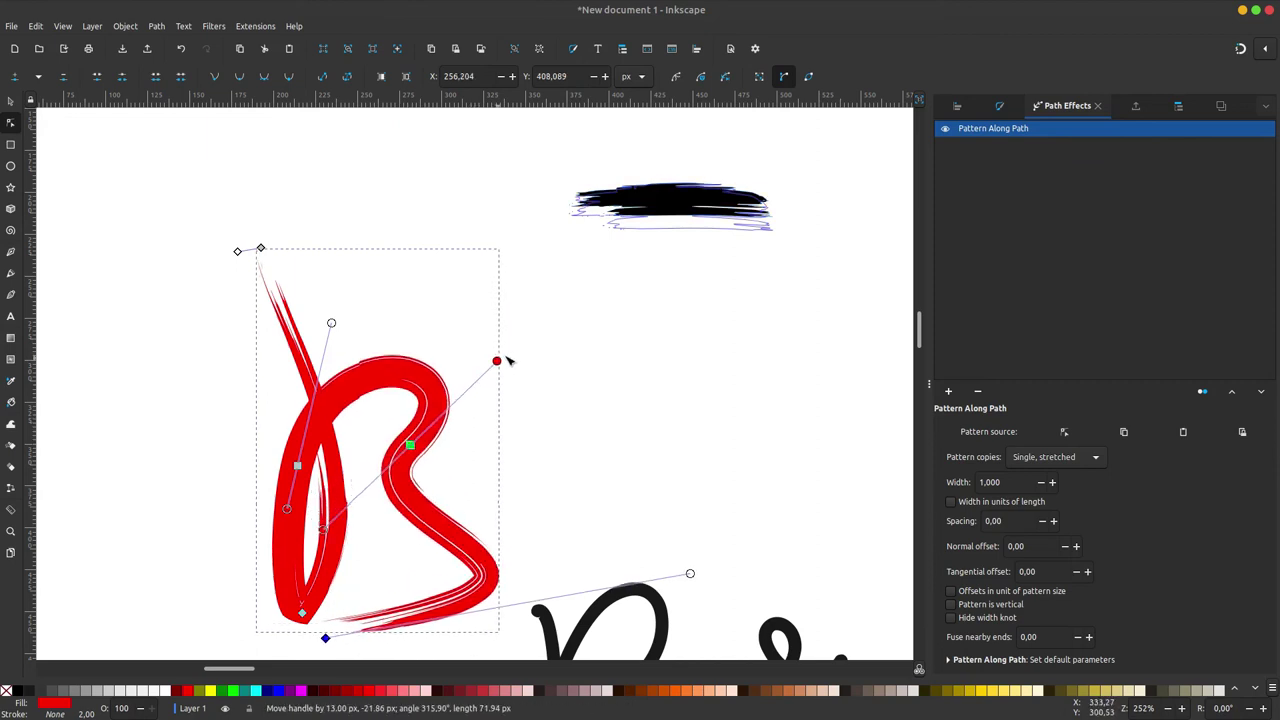
pyautogui.scroll(-2, 484, 425)
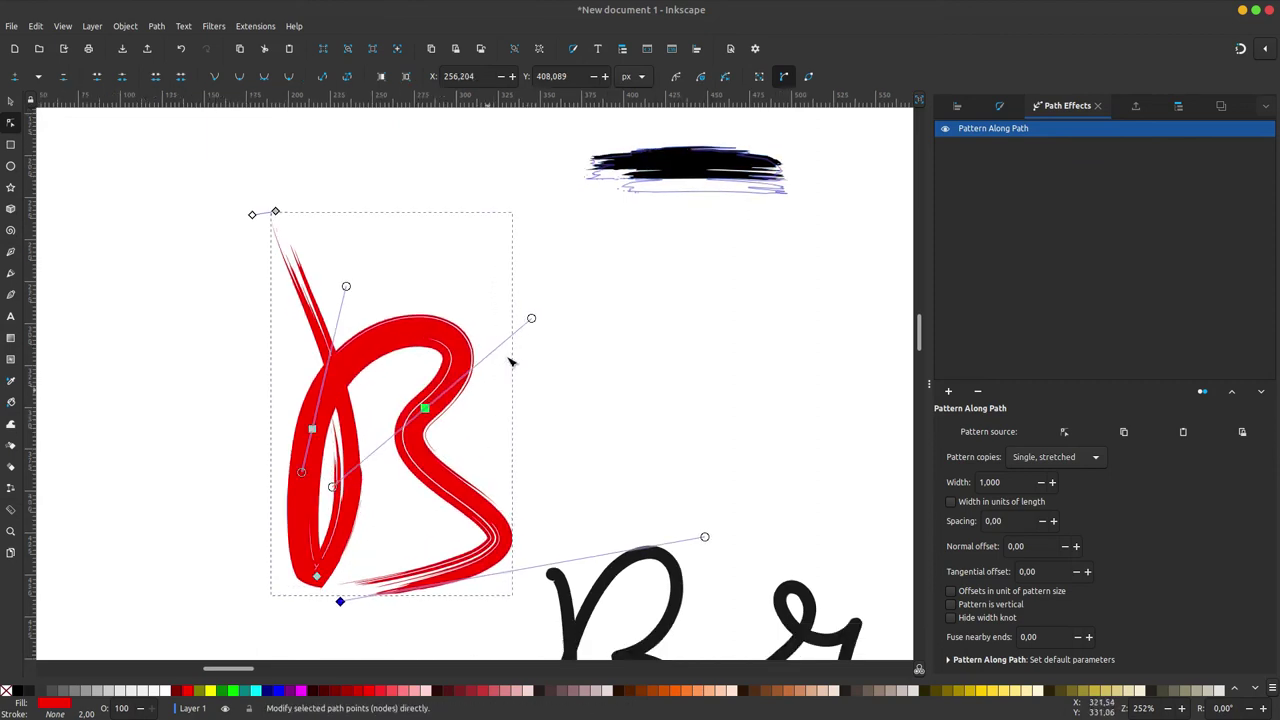
pyautogui.hscroll(-1, 505, 362)
pyautogui.click(10, 103)
# Zoom out and move the Brush script text up and to the right.
pyautogui.click(285, 113)
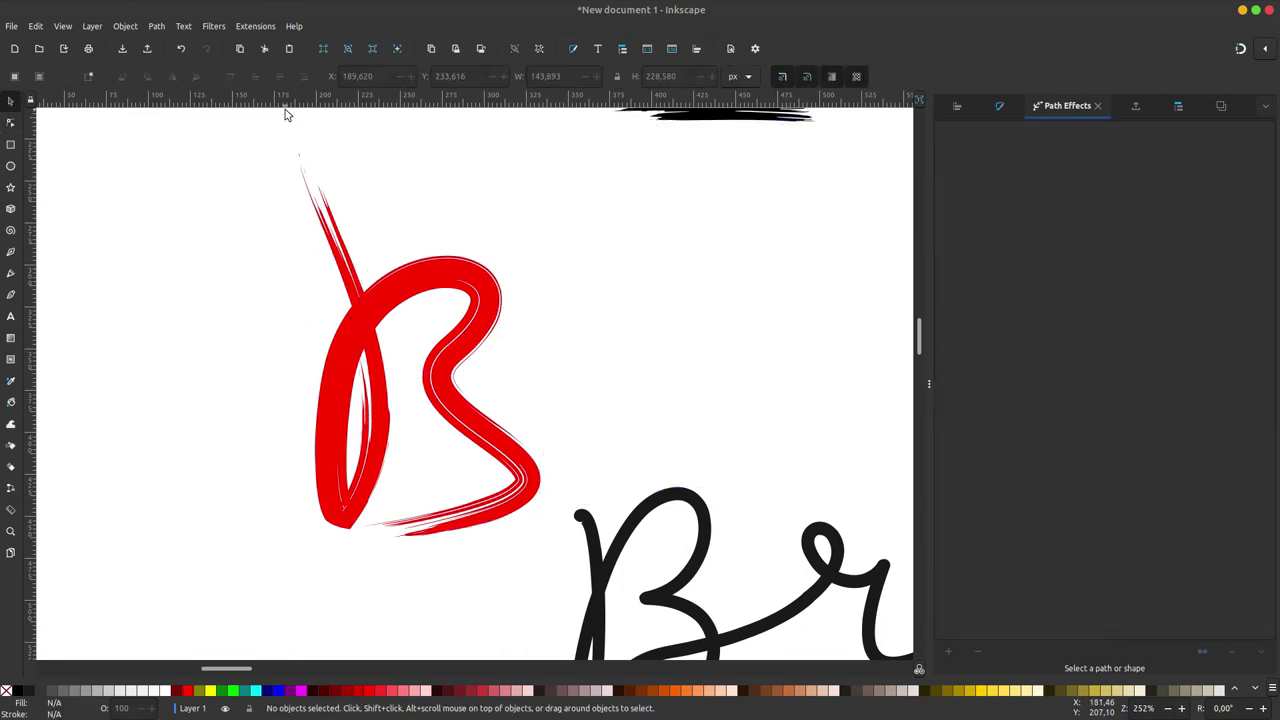
pyautogui.press('-')
pyautogui.press('-')
pyautogui.press('-')
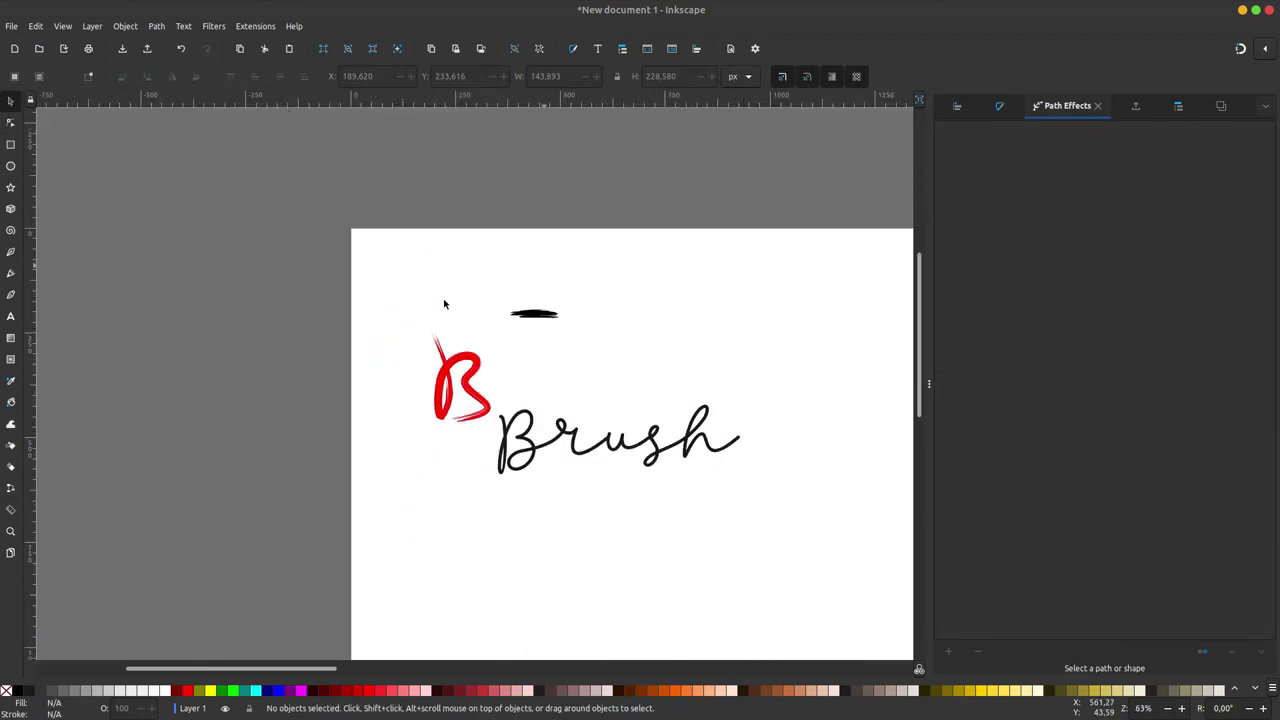
pyautogui.click(450, 492)
pyautogui.moveTo(450, 492); pyautogui.dragTo(495, 439)
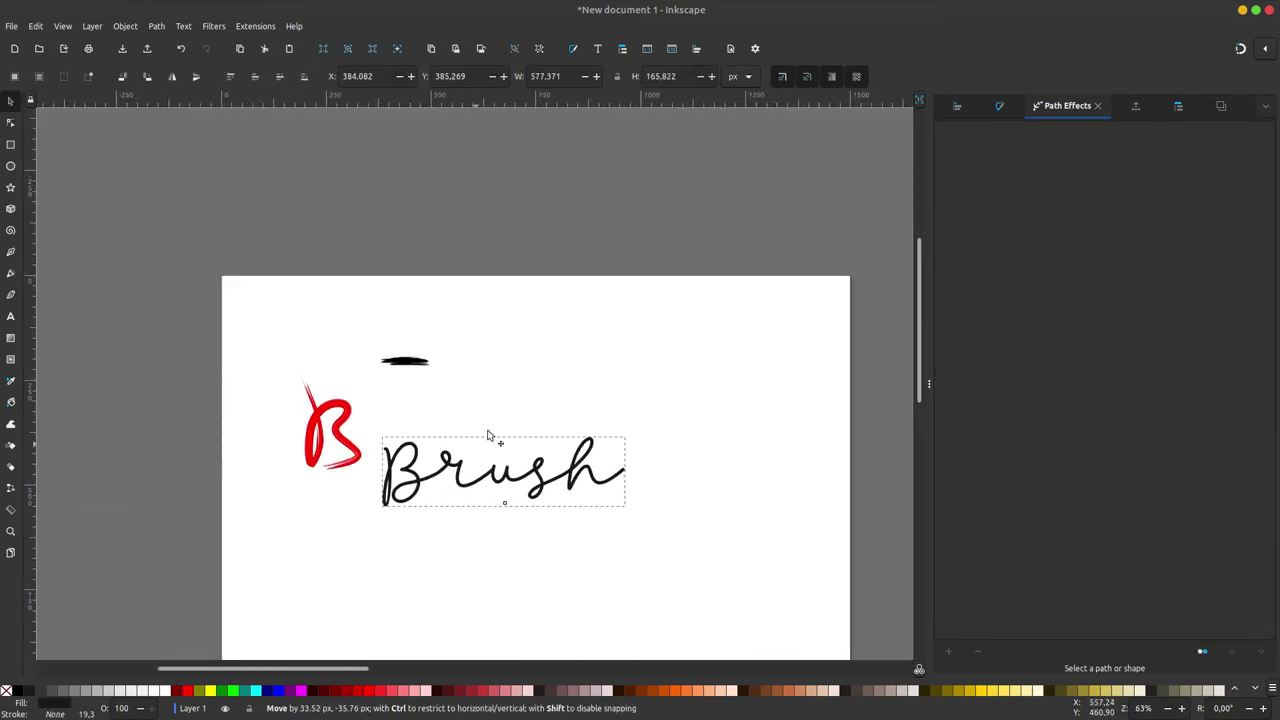
pyautogui.click(255, 26)
pyautogui.moveTo(259, 283)
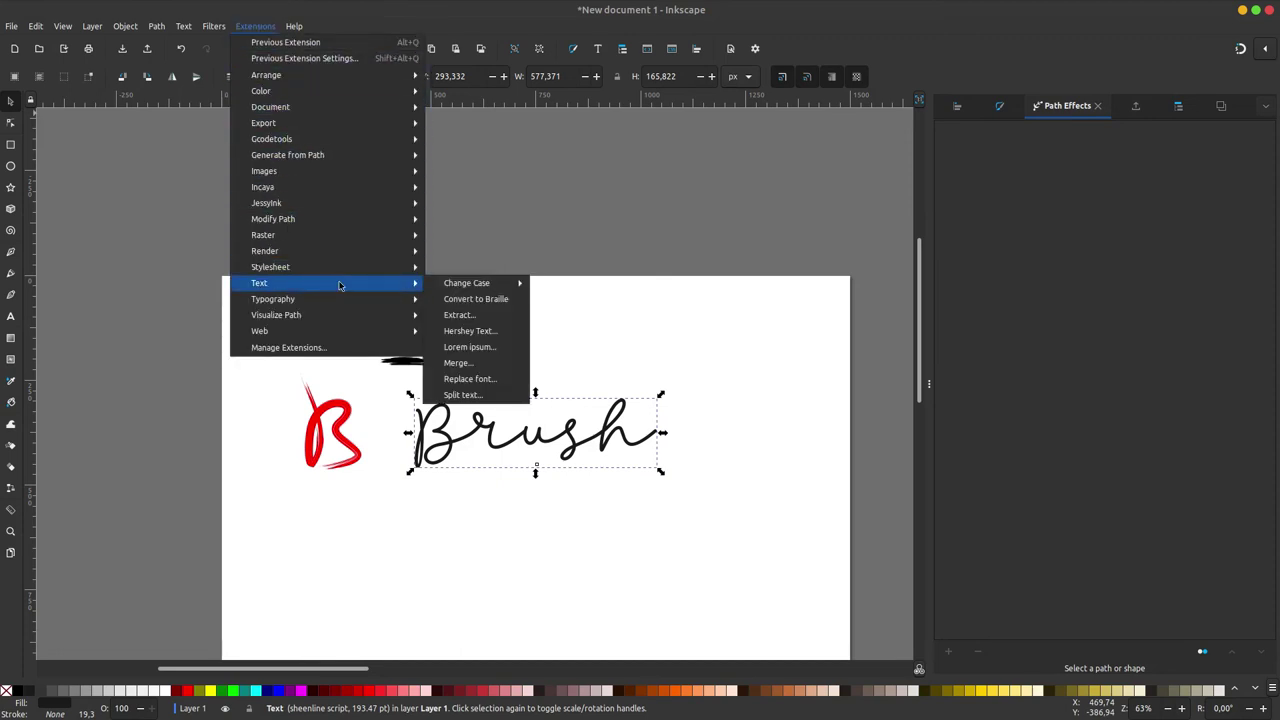
# Retype the script text so it reads 'Bursh'.
pyautogui.press('Escape')
pyautogui.press('t')
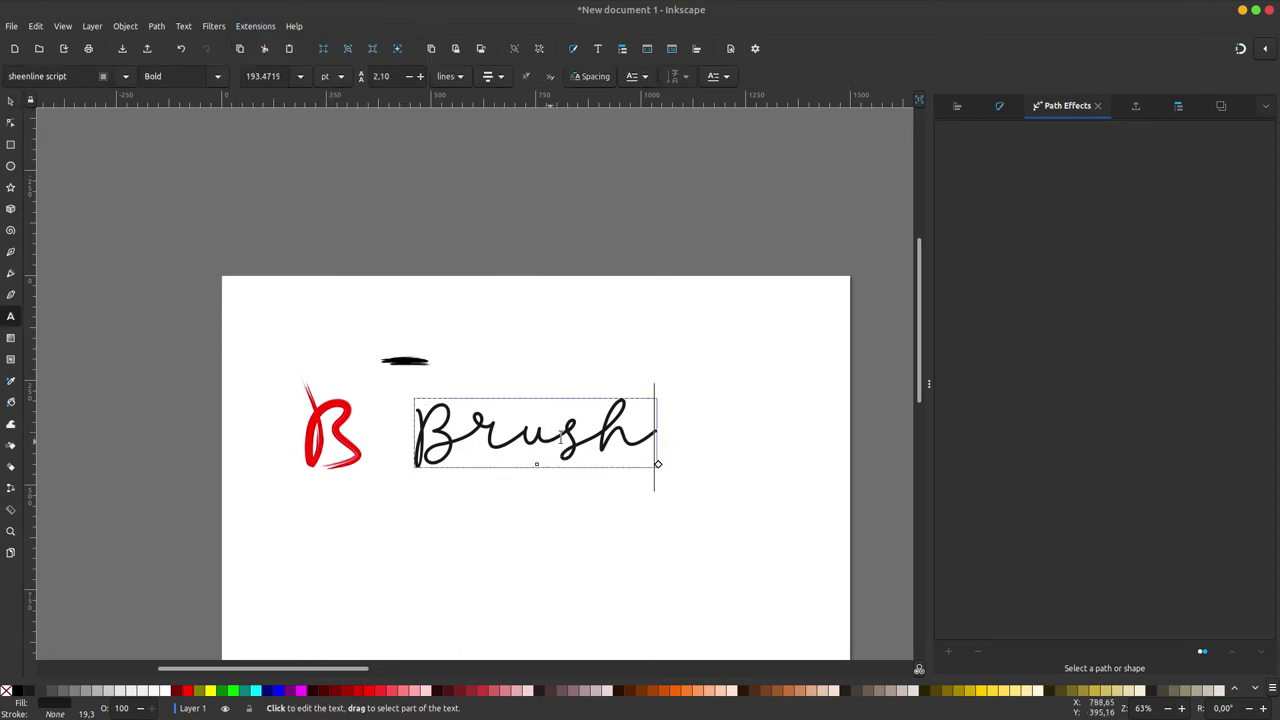
pyautogui.hotkey('ctrl', 'a')
pyautogui.write('B')
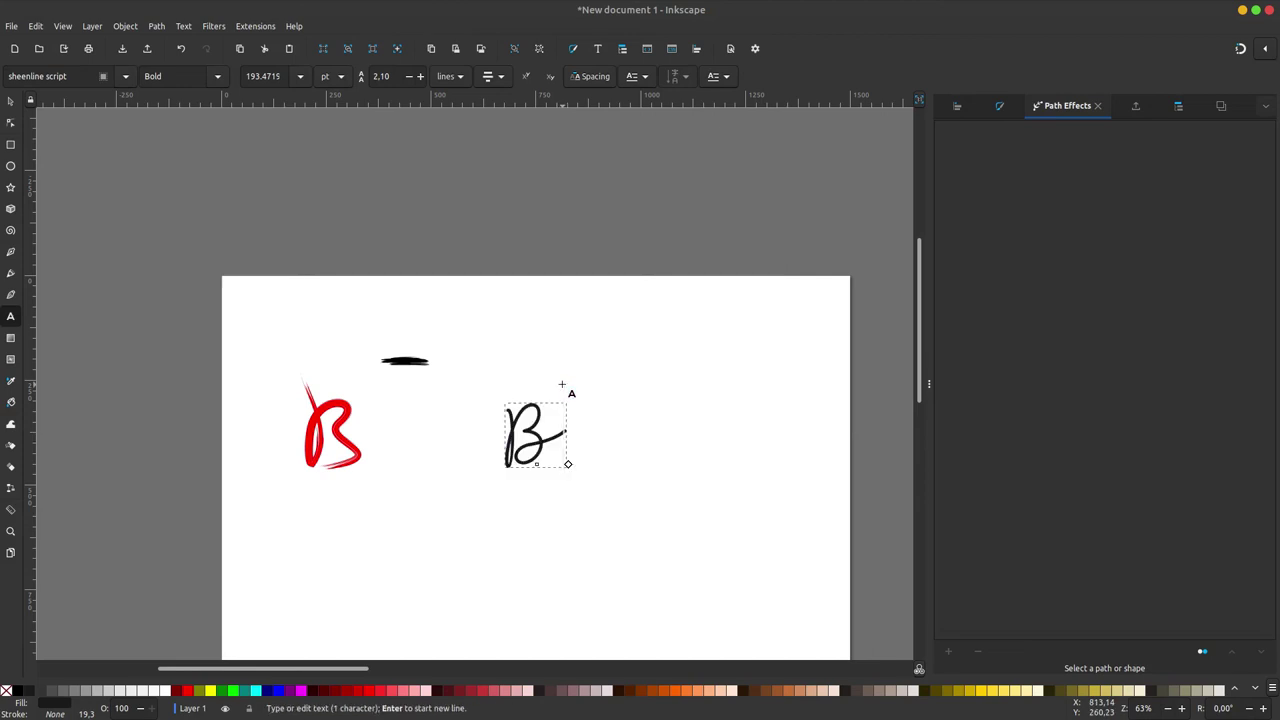
pyautogui.write('ursh')
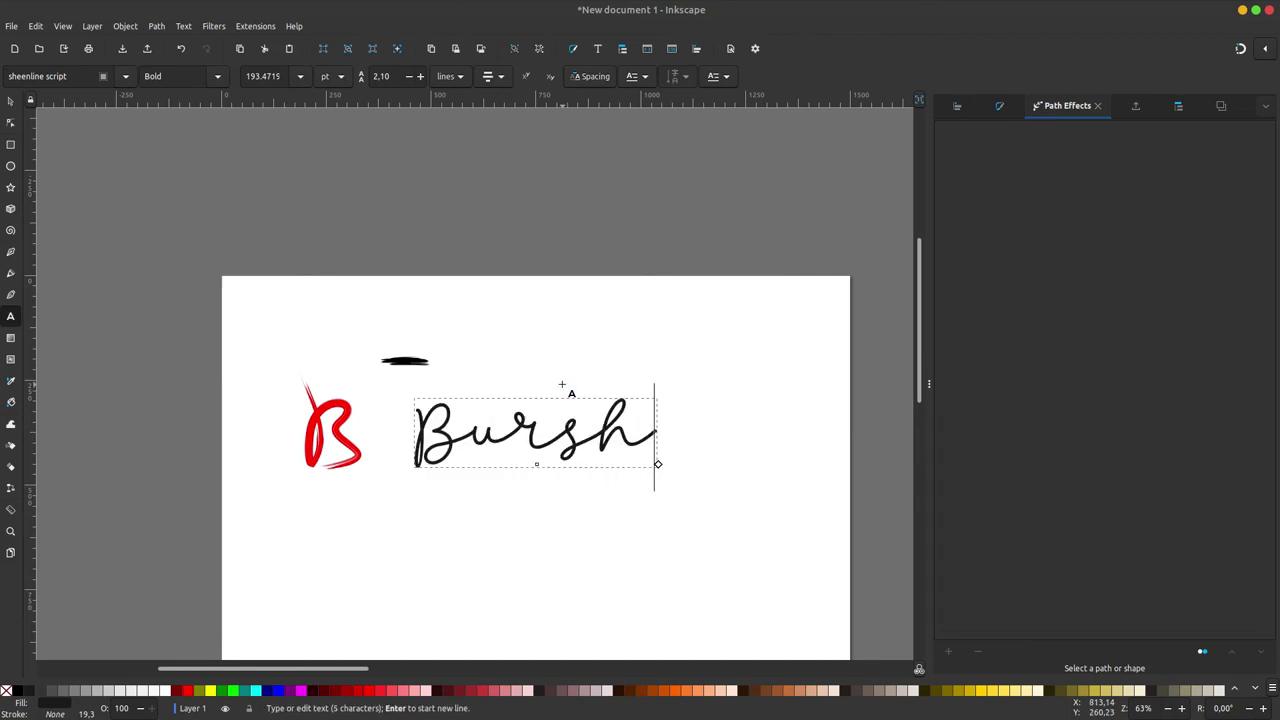
pyautogui.hotkey('ctrl', 'a')
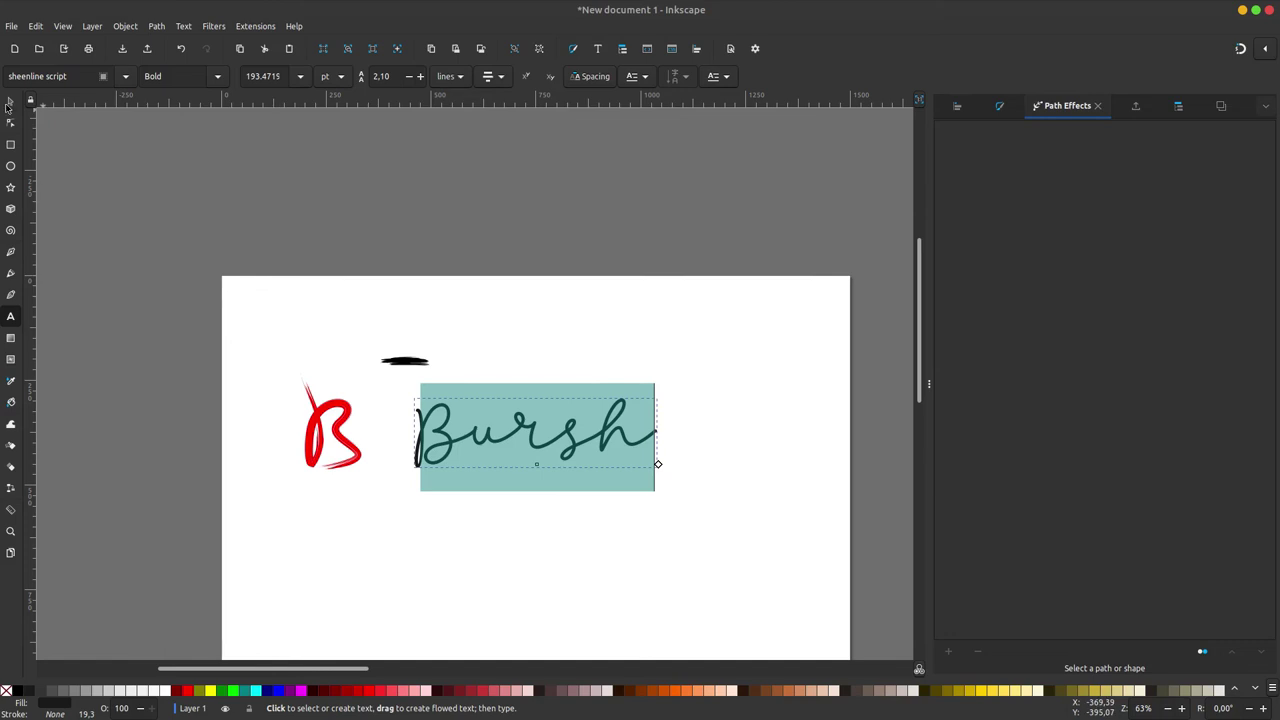
pyautogui.click(9, 102)
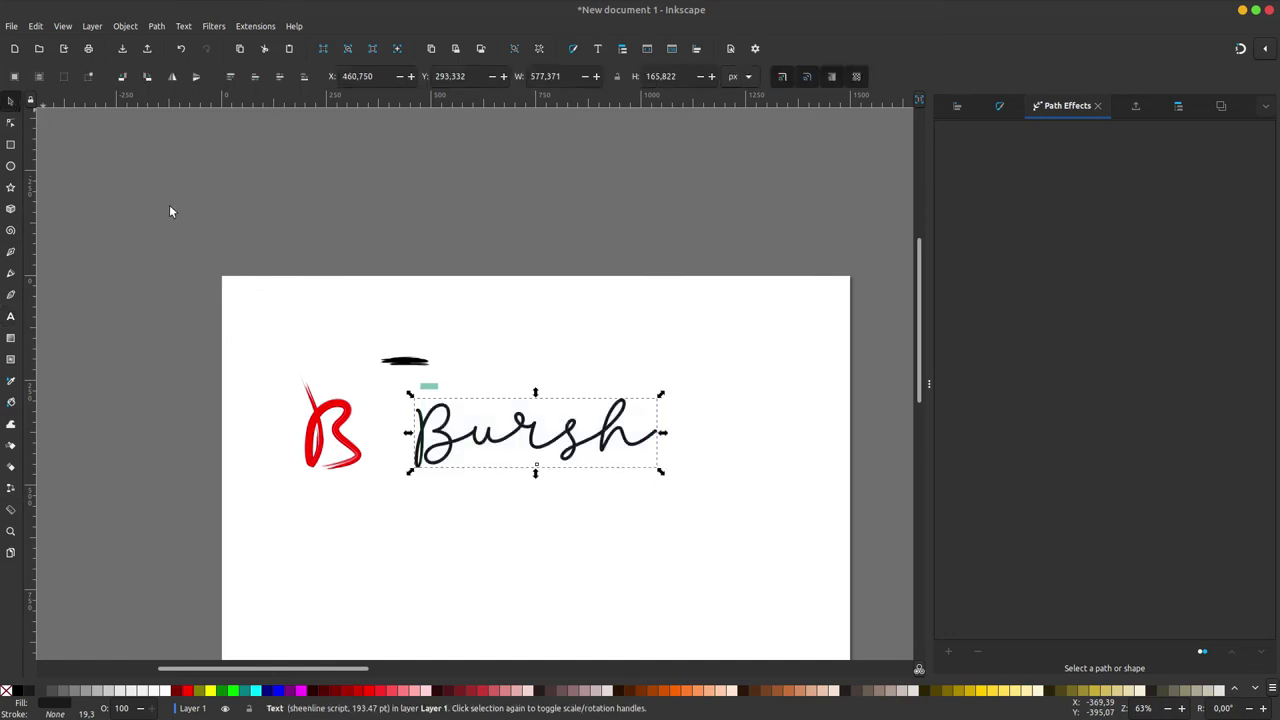
pyautogui.click(256, 27)
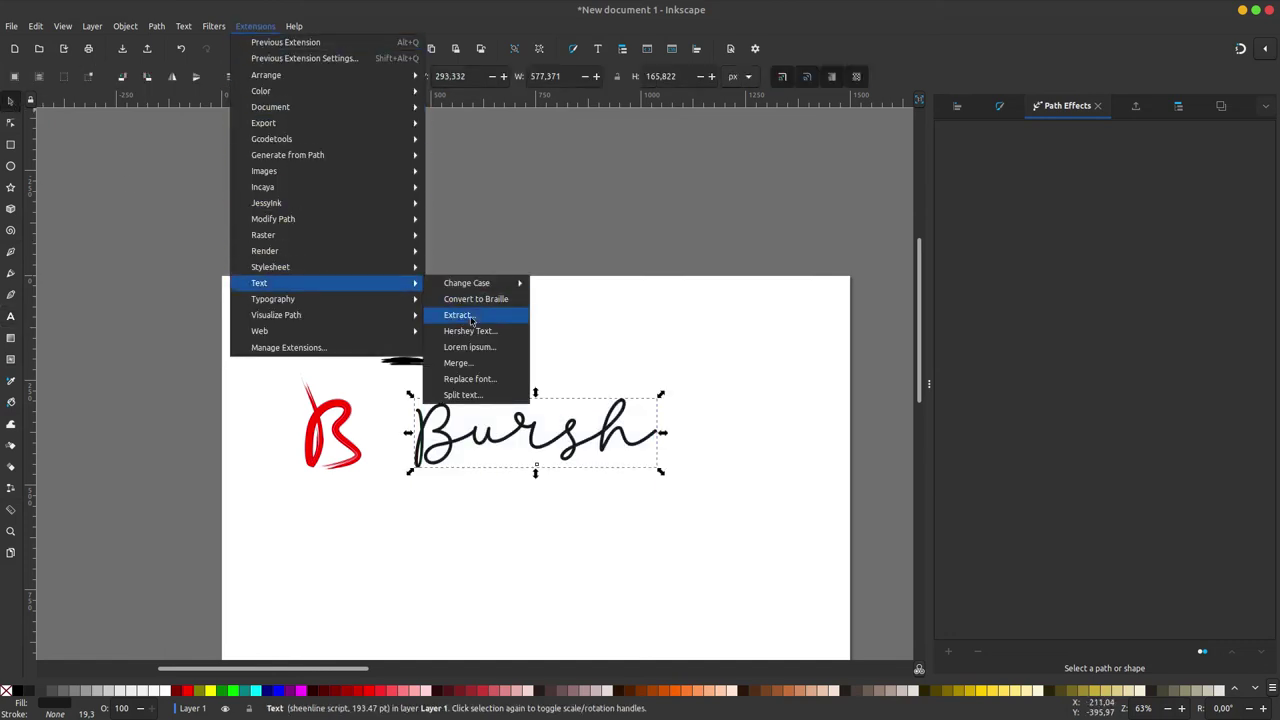
# Render 'Bursh' as Hershey Sans 1-stroke single-line letters with Hershey Text.
pyautogui.click(470, 331)
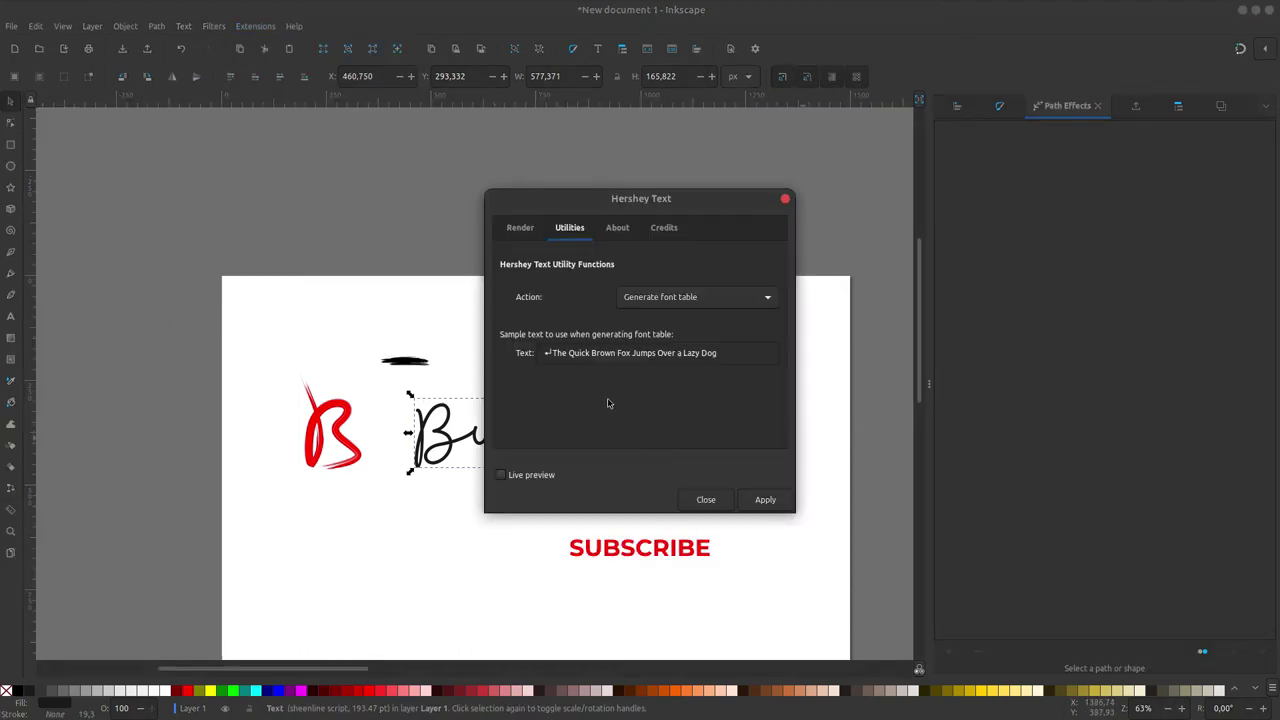
pyautogui.click(521, 230)
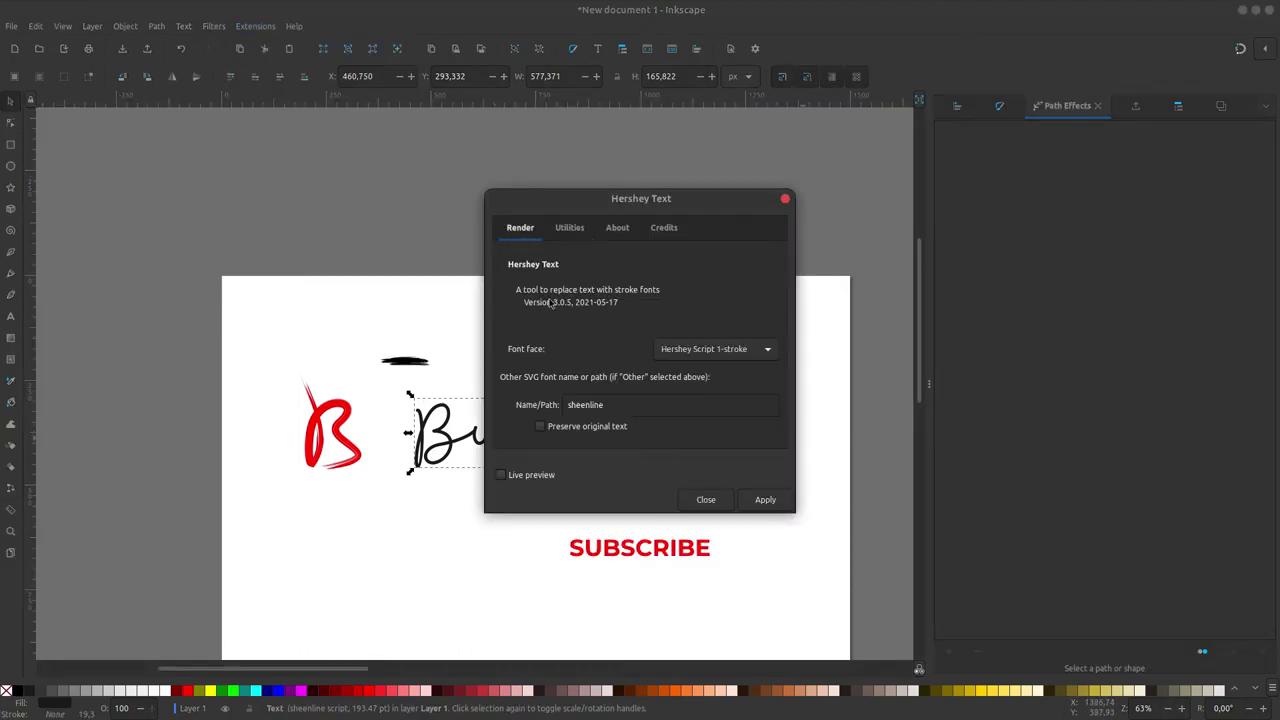
pyautogui.click(756, 360)
pyautogui.click(894, 207)
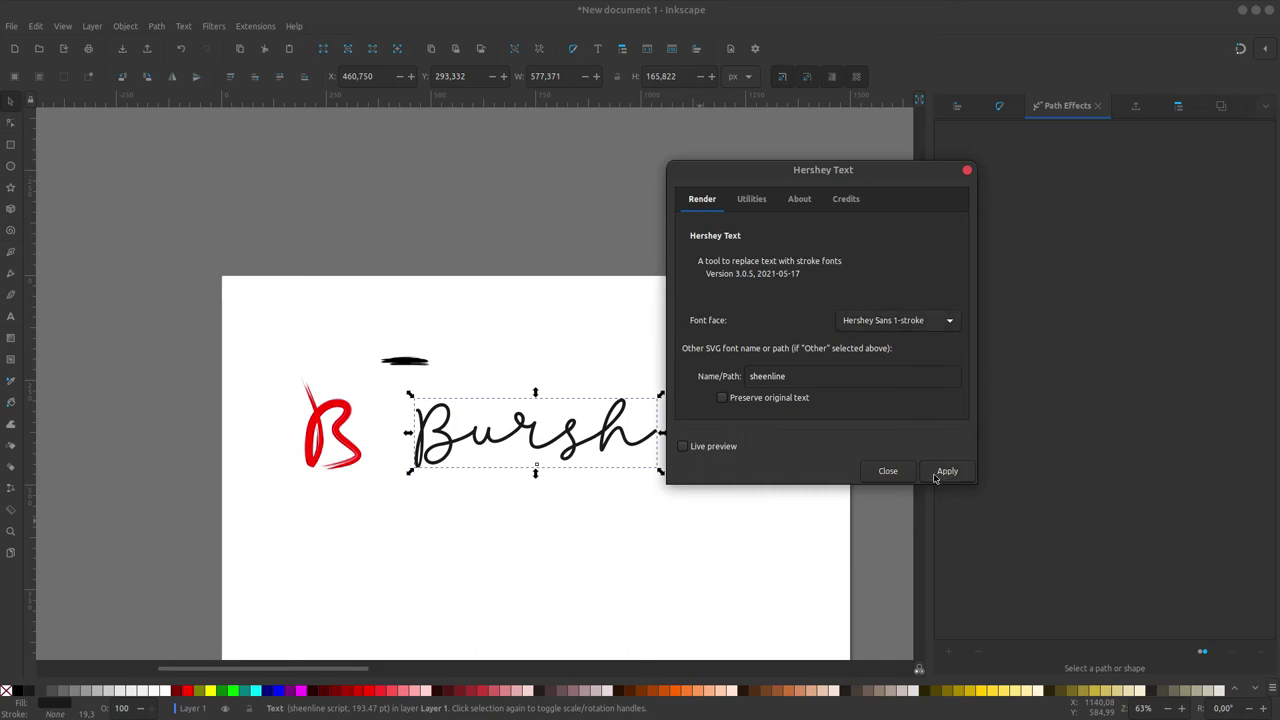
pyautogui.click(946, 471)
pyautogui.click(831, 484)
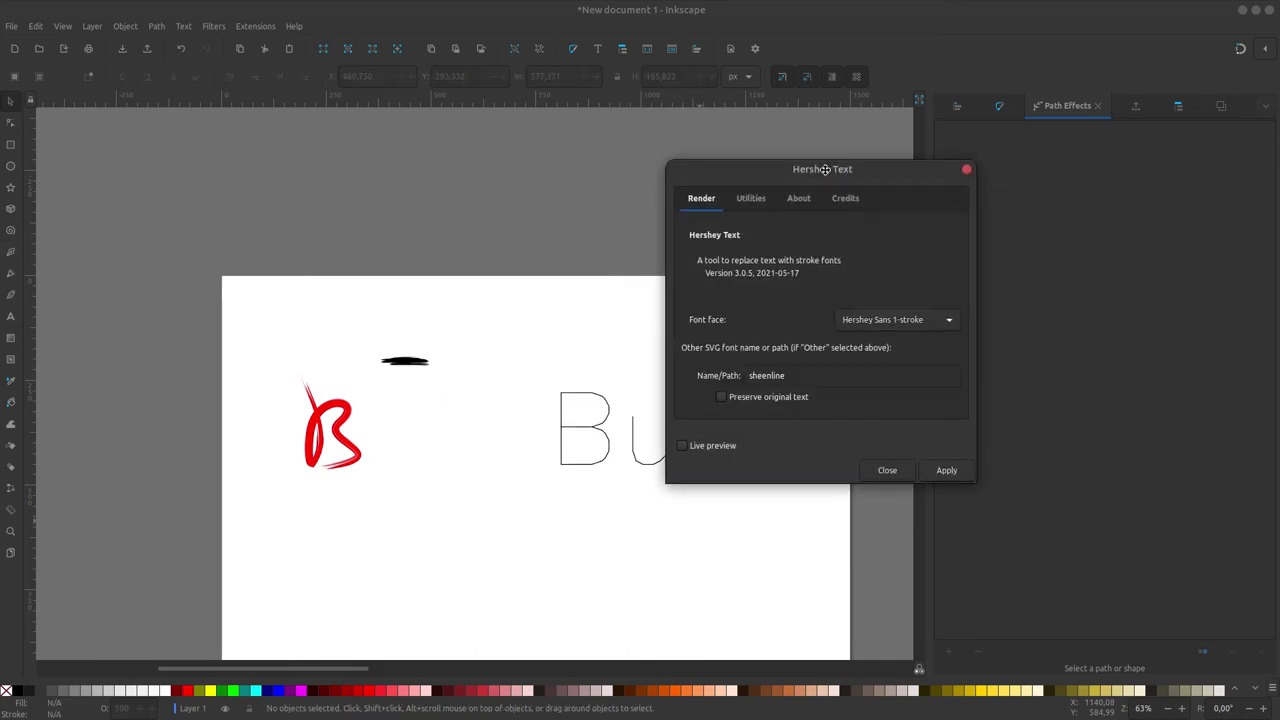
pyautogui.moveTo(902, 185); pyautogui.dragTo(479, 307)
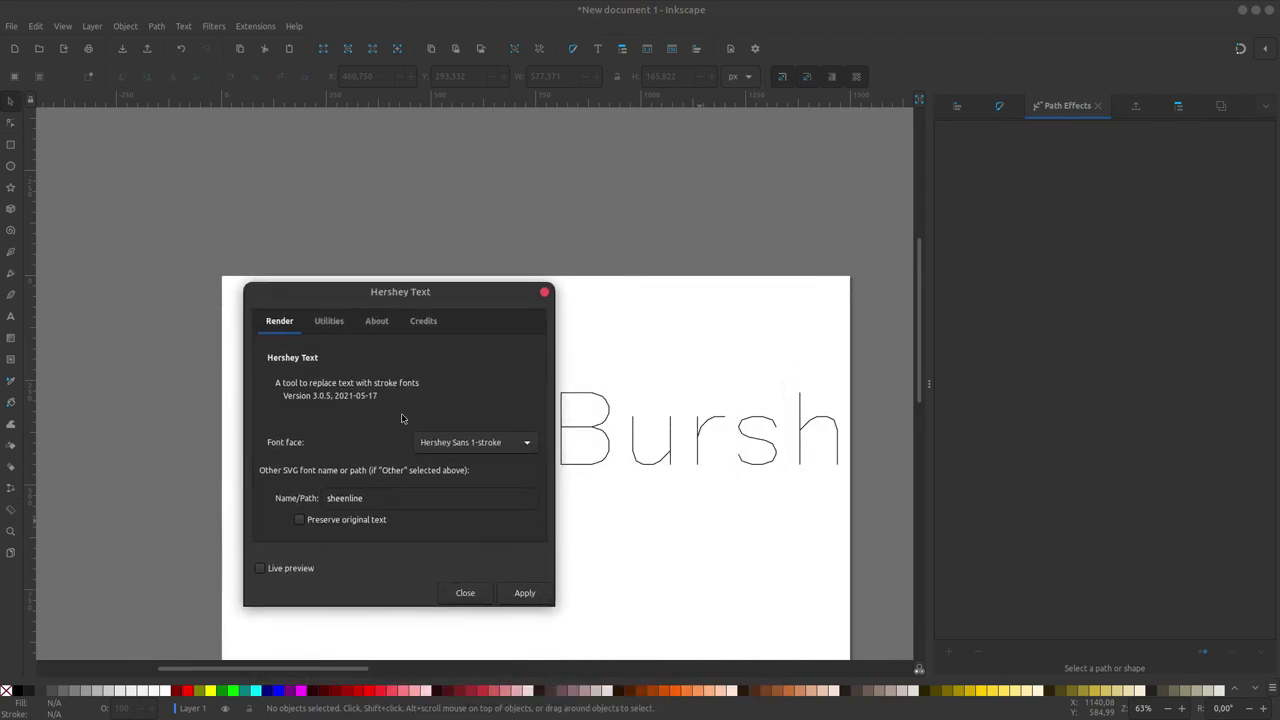
pyautogui.click(526, 445)
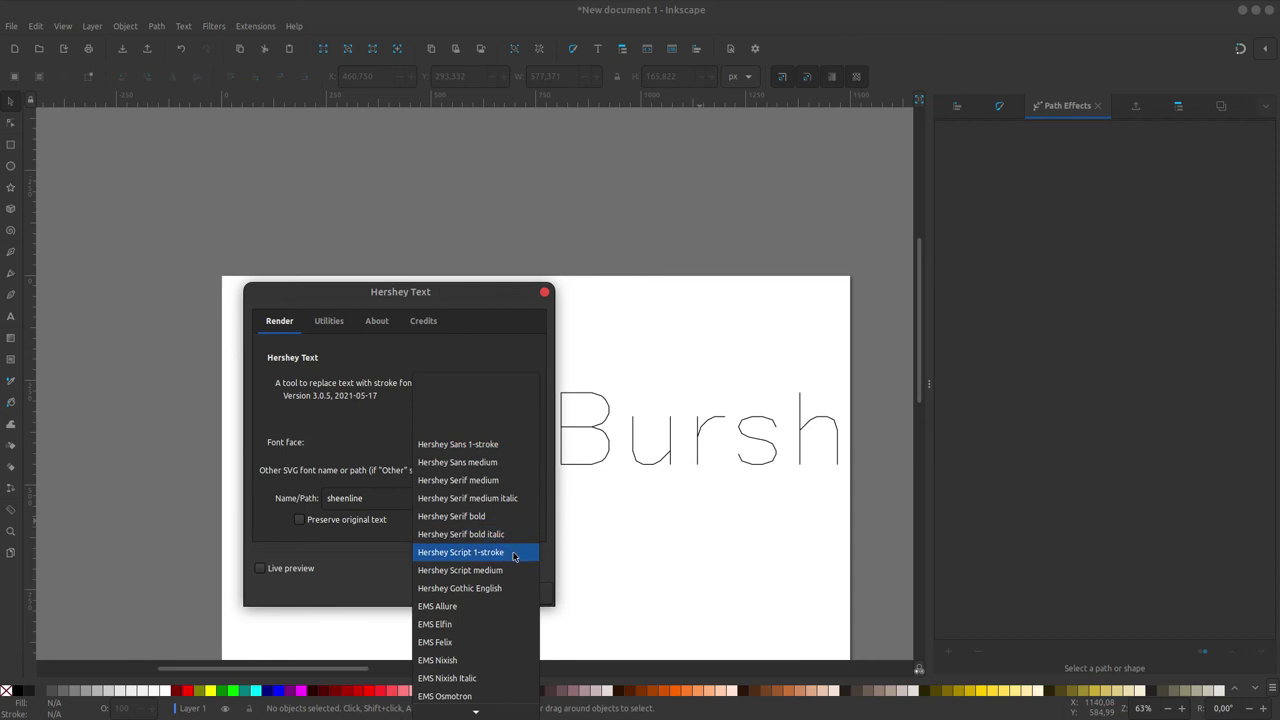
pyautogui.click(563, 553)
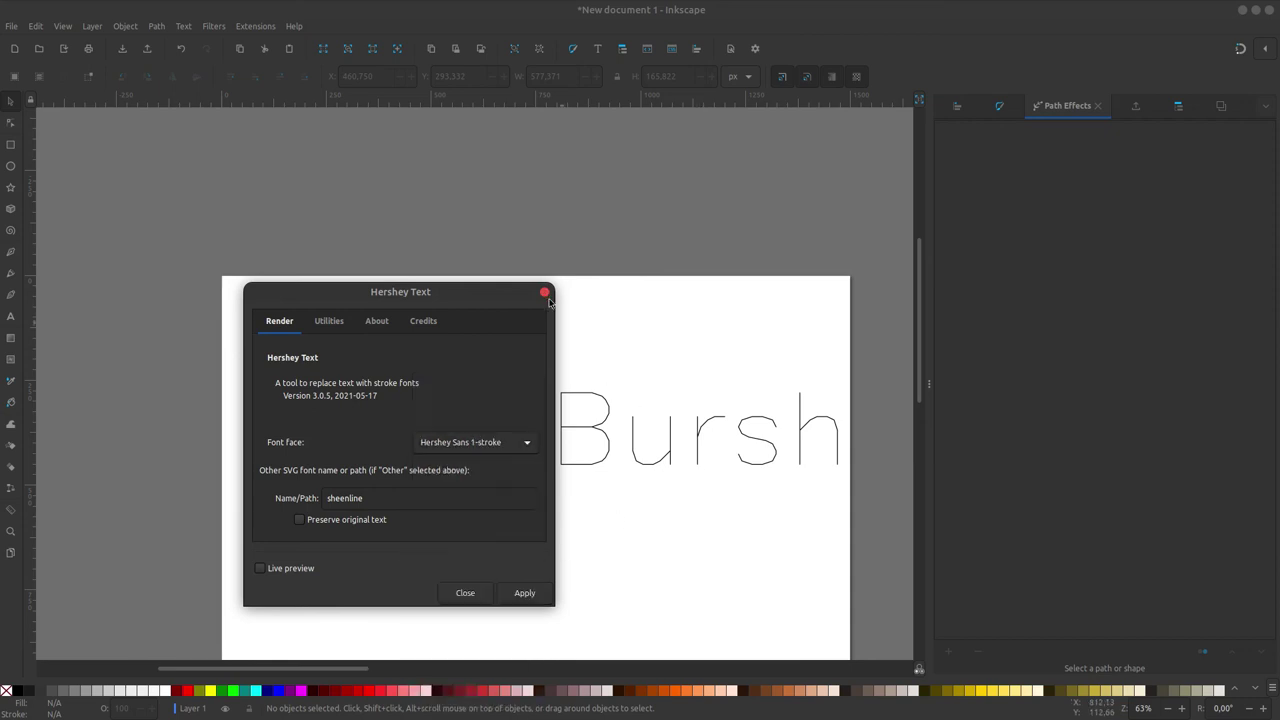
pyautogui.click(545, 292)
# Zoom in and select the single-line Bursh letter group.
pyautogui.keyDown('ctrl'); pyautogui.scroll(1, 592, 452); pyautogui.keyUp('ctrl')
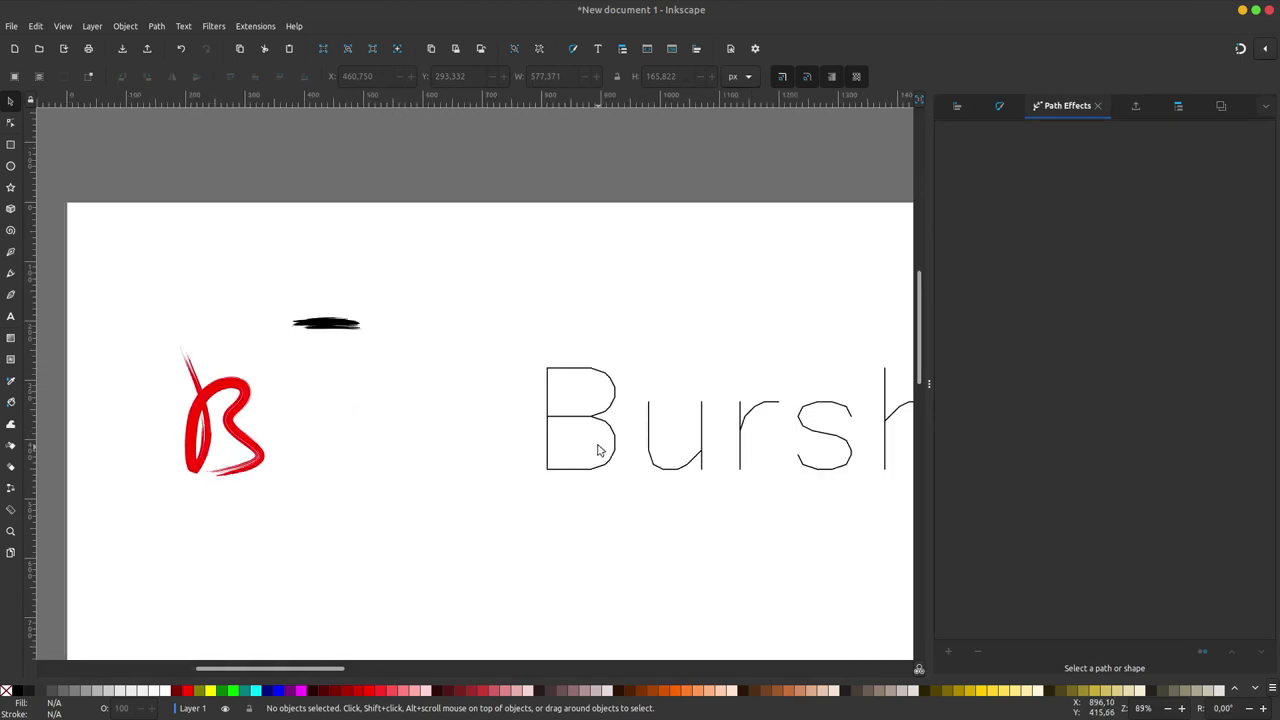
pyautogui.keyDown('ctrl'); pyautogui.scroll(1, 600, 430); pyautogui.keyUp('ctrl')
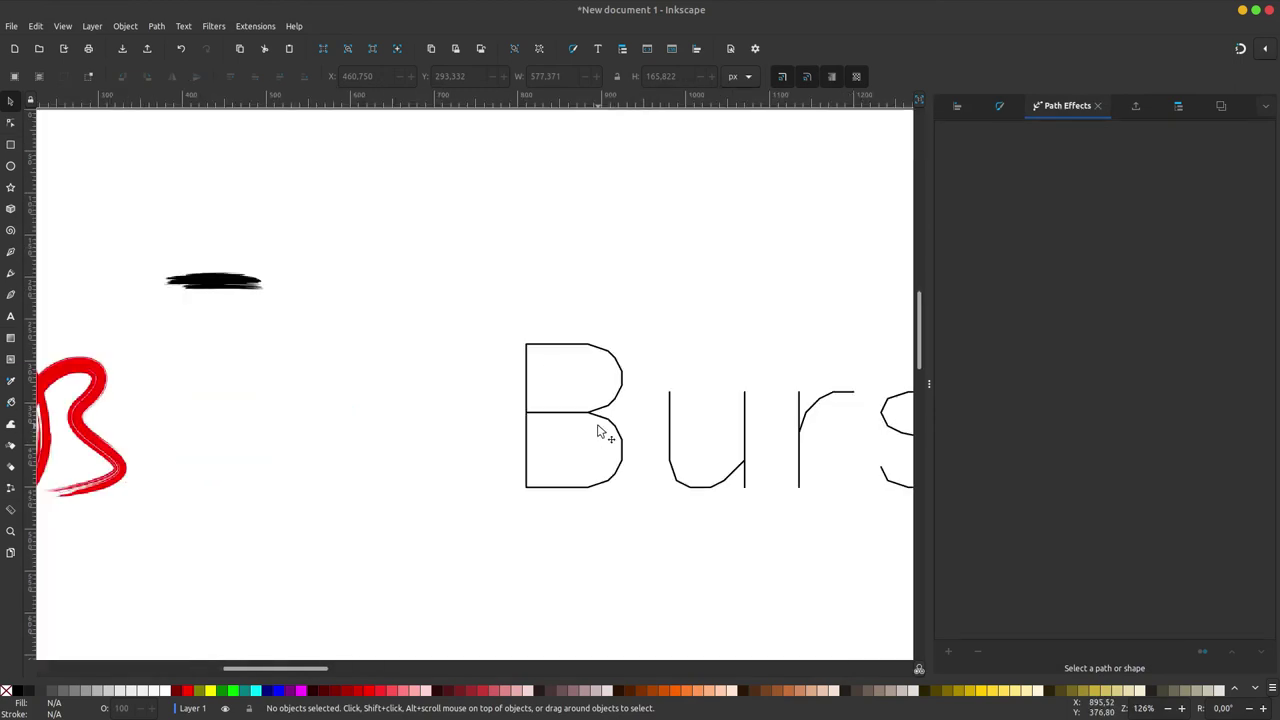
pyautogui.keyDown('ctrl'); pyautogui.scroll(2, 600, 420); pyautogui.keyUp('ctrl')
pyautogui.click(592, 397)
pyautogui.keyDown('ctrl'); pyautogui.scroll(1, 575, 320); pyautogui.keyUp('ctrl')
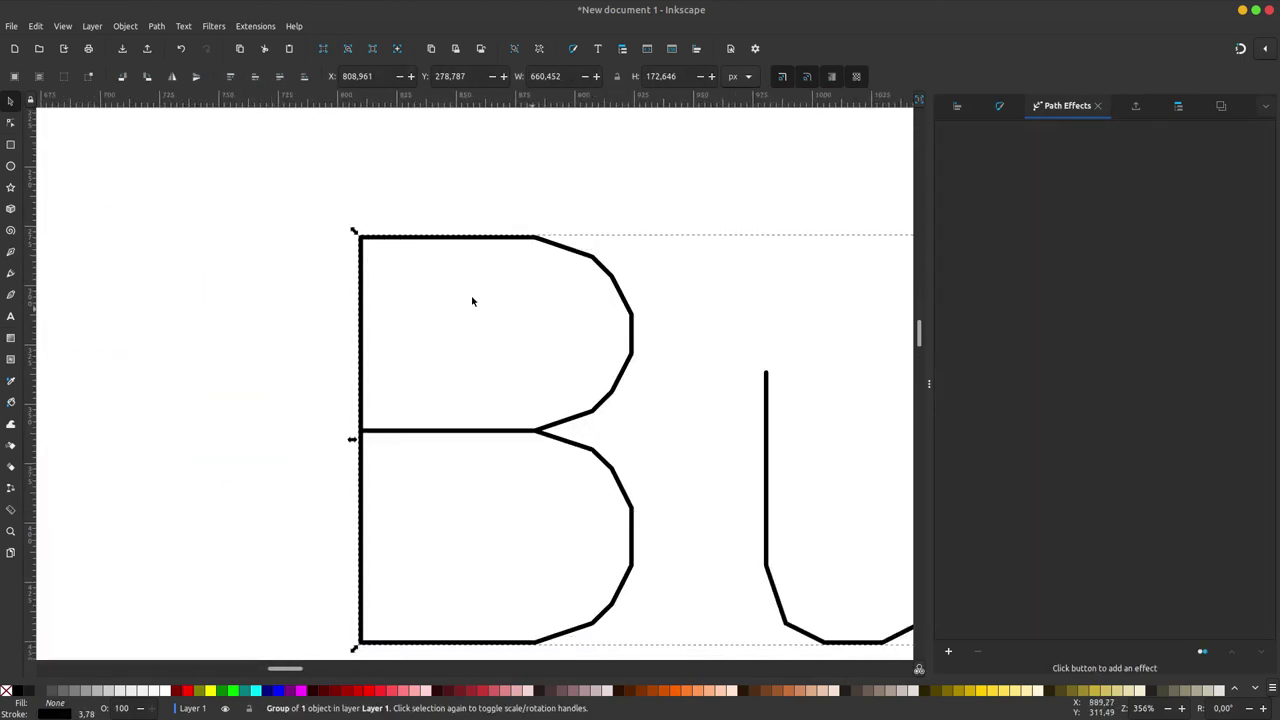
pyautogui.press('Escape')
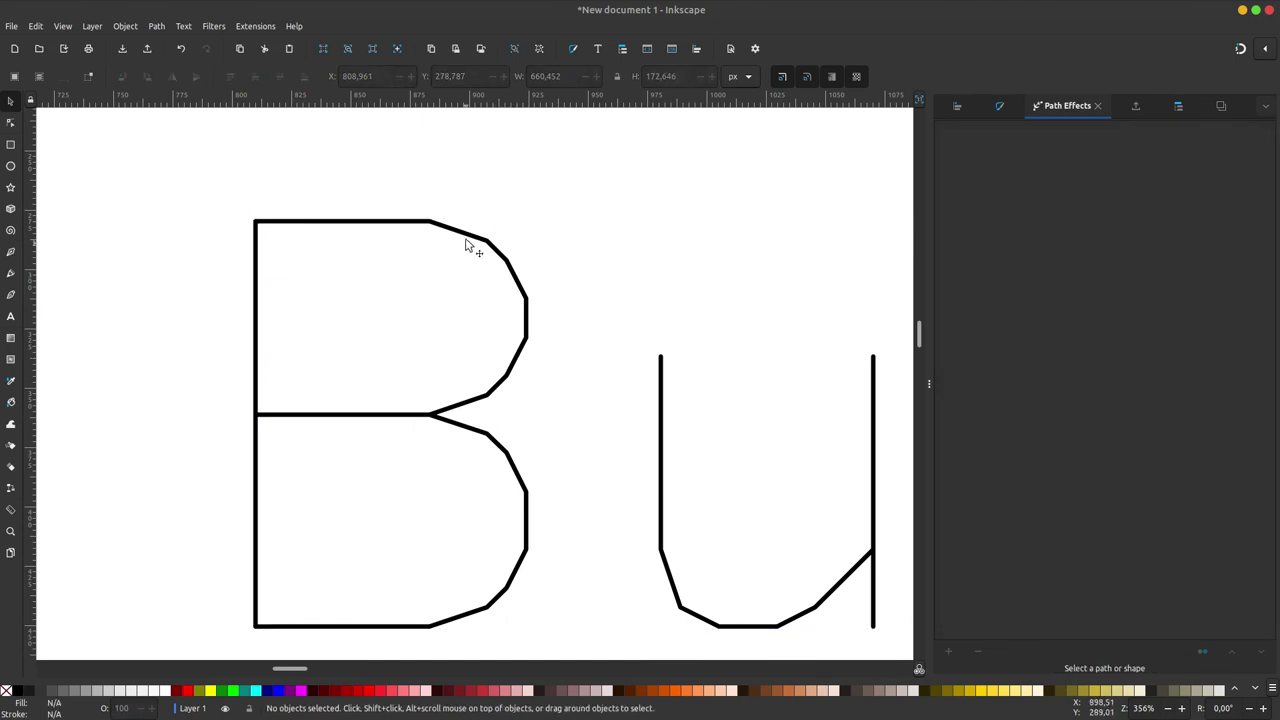
pyautogui.click(465, 242)
# Apply Path > Simplify twice to smooth the letters into rounded curves.
pyautogui.click(156, 30)
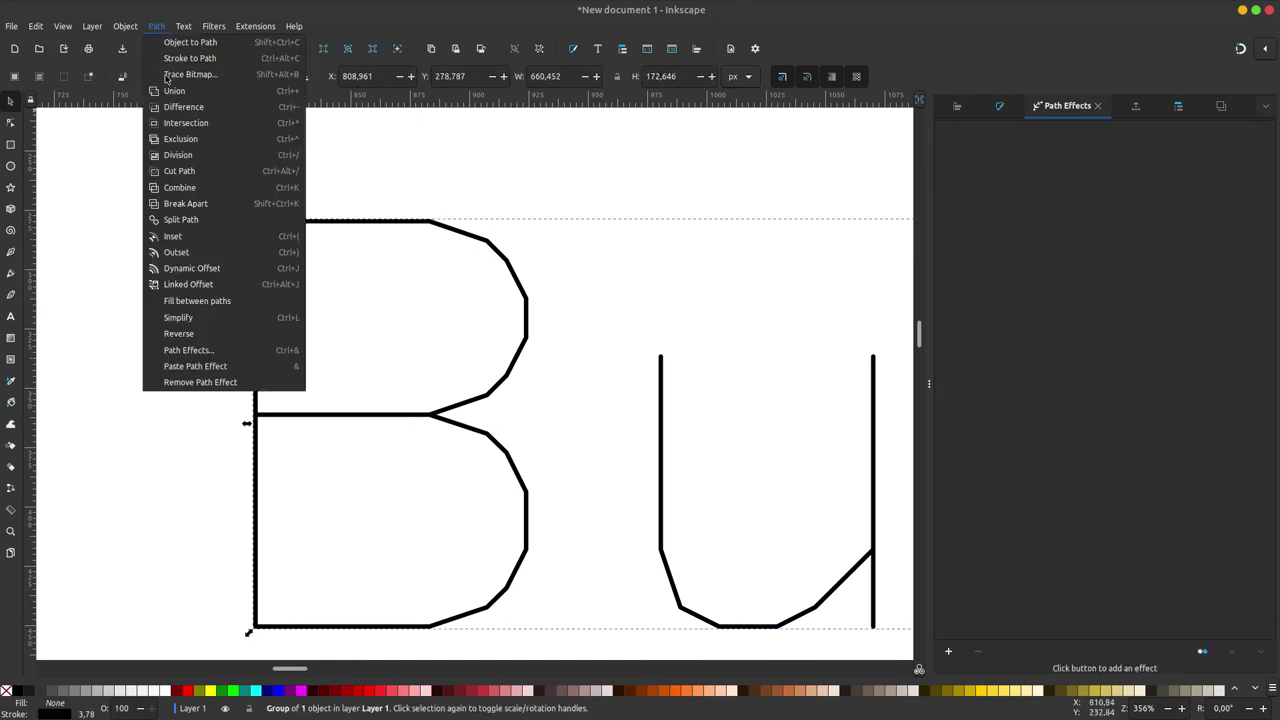
pyautogui.click(197, 320)
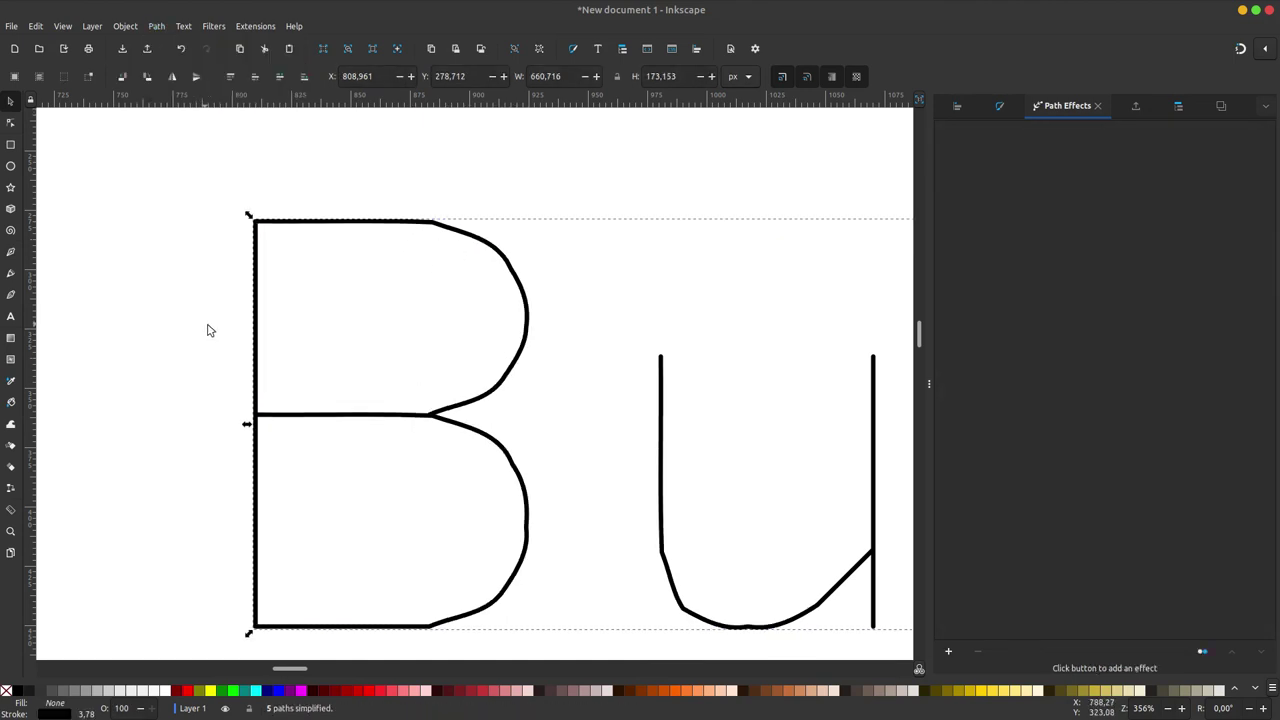
pyautogui.click(156, 26)
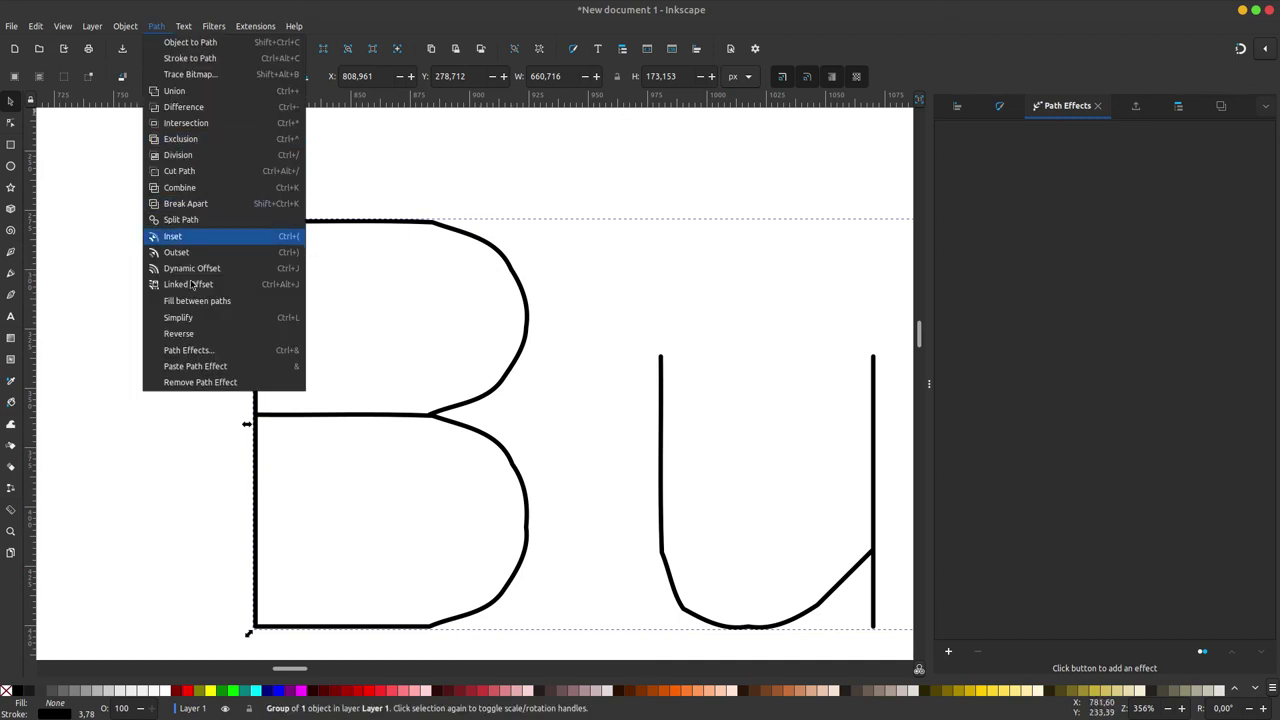
pyautogui.click(206, 317)
pyautogui.hscroll(3, 439, 248)
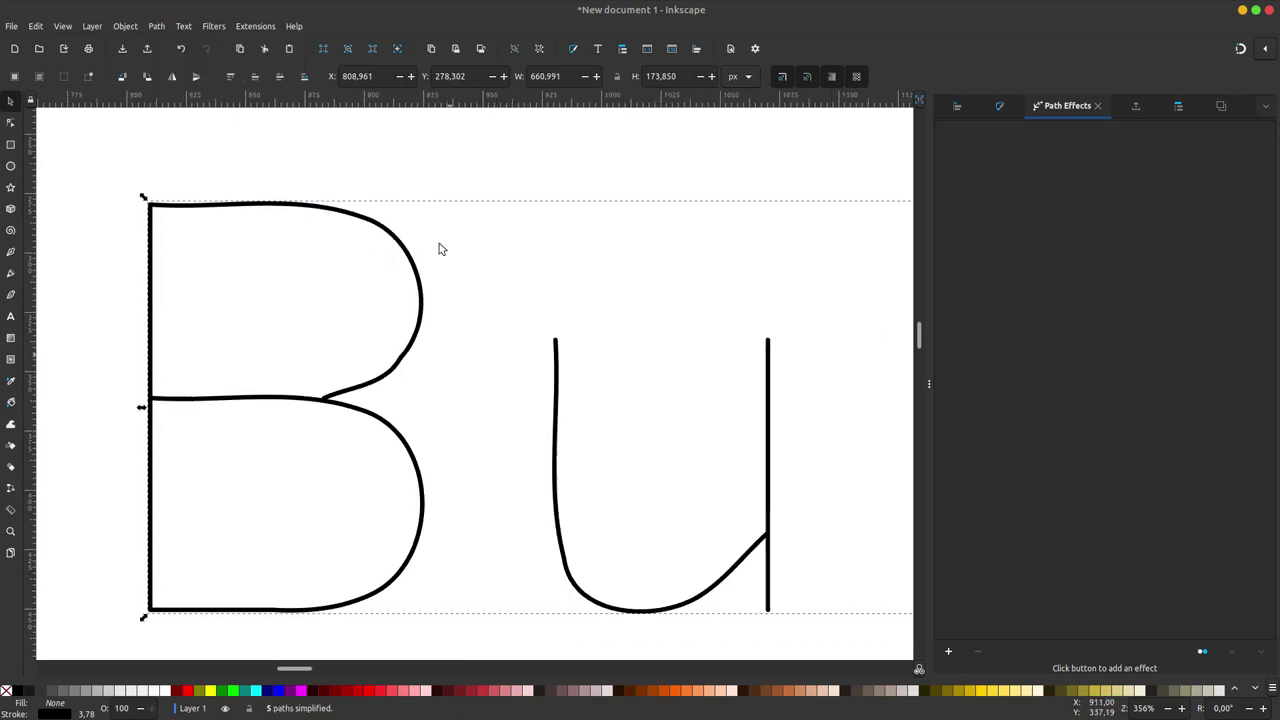
pyautogui.hscroll(2, 439, 248)
pyautogui.press('-')
pyautogui.press('-')
pyautogui.press('-')
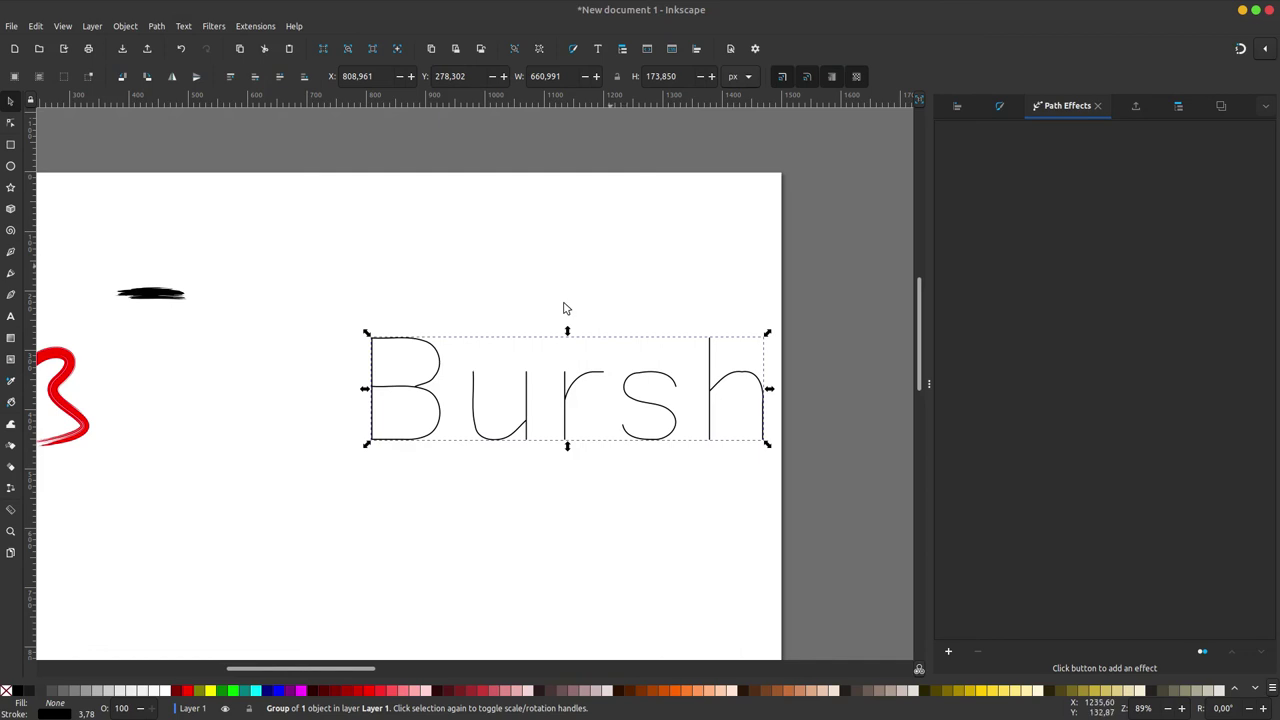
# Ungroup the 'Bursh' word into separate letter paths.
pyautogui.hscroll(-4, 620, 290)
pyautogui.scroll(2, 340, 365)
pyautogui.hscroll(-1, 340, 365)
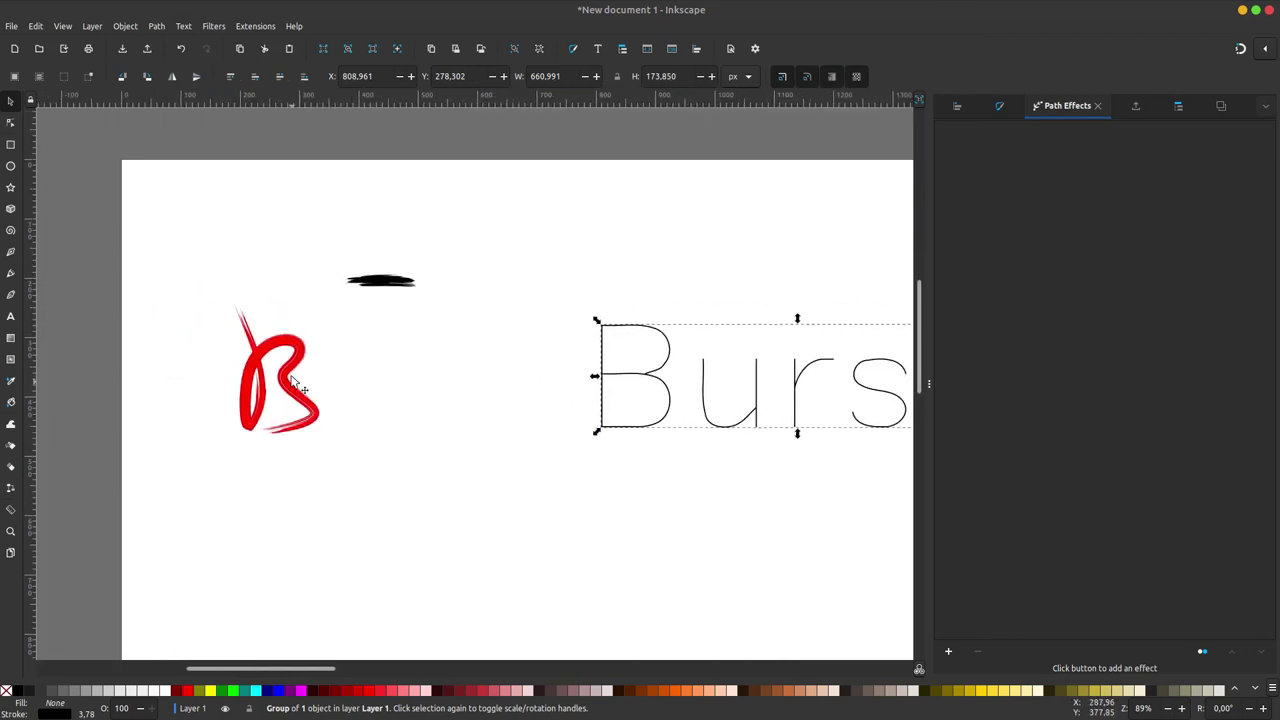
pyautogui.hscroll(2, 570, 365)
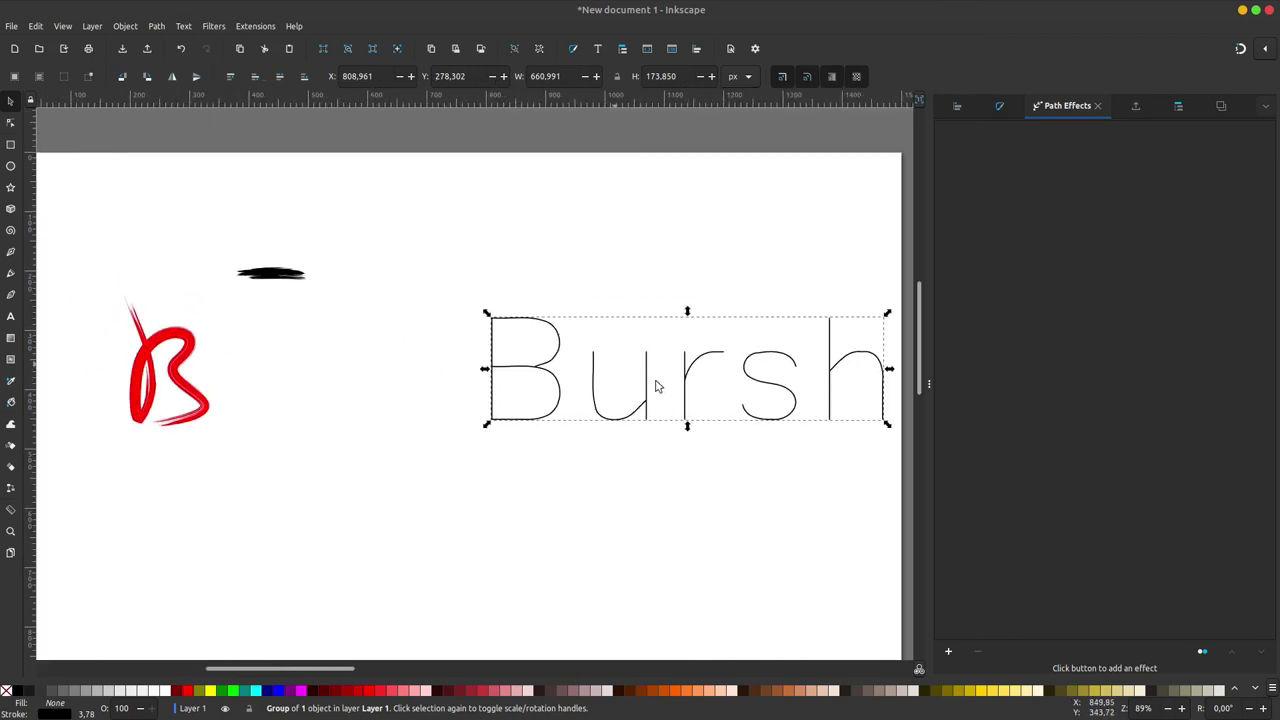
pyautogui.keyDown('ctrl'); pyautogui.scroll(1, 590, 388); pyautogui.keyUp('ctrl')
pyautogui.hscroll(3, 430, 378)
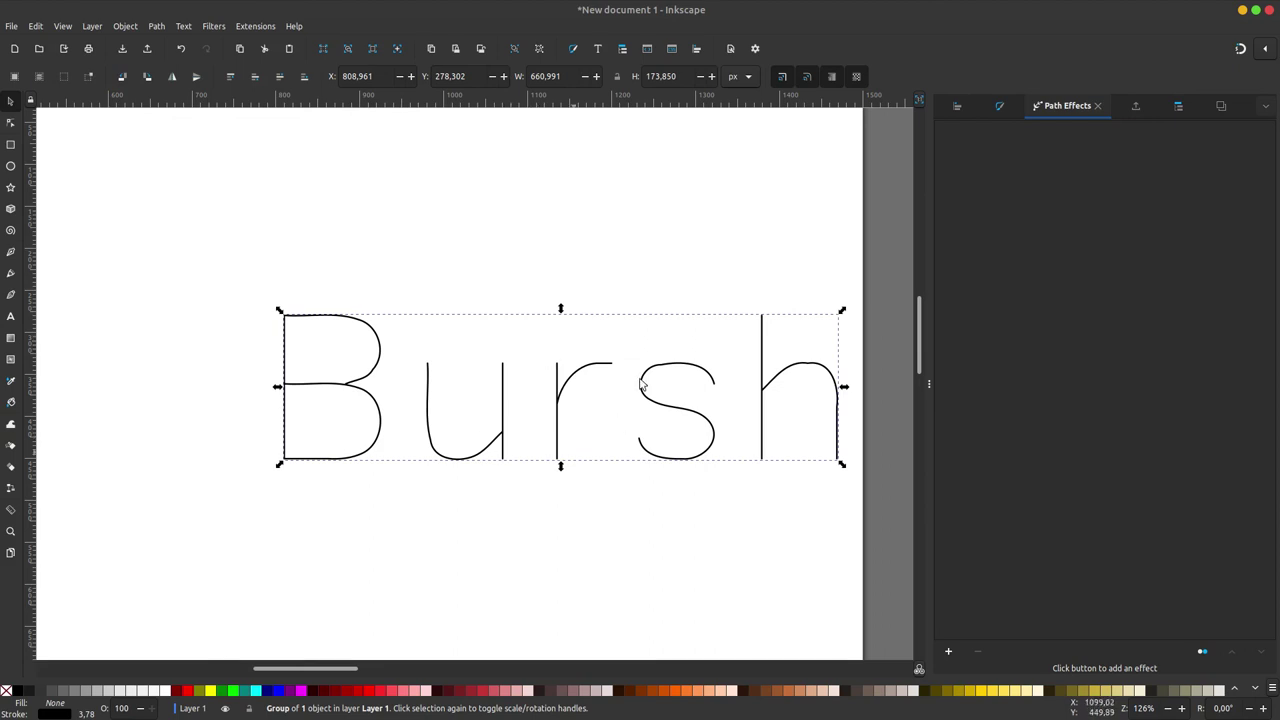
pyautogui.scroll(-1, 657, 382)
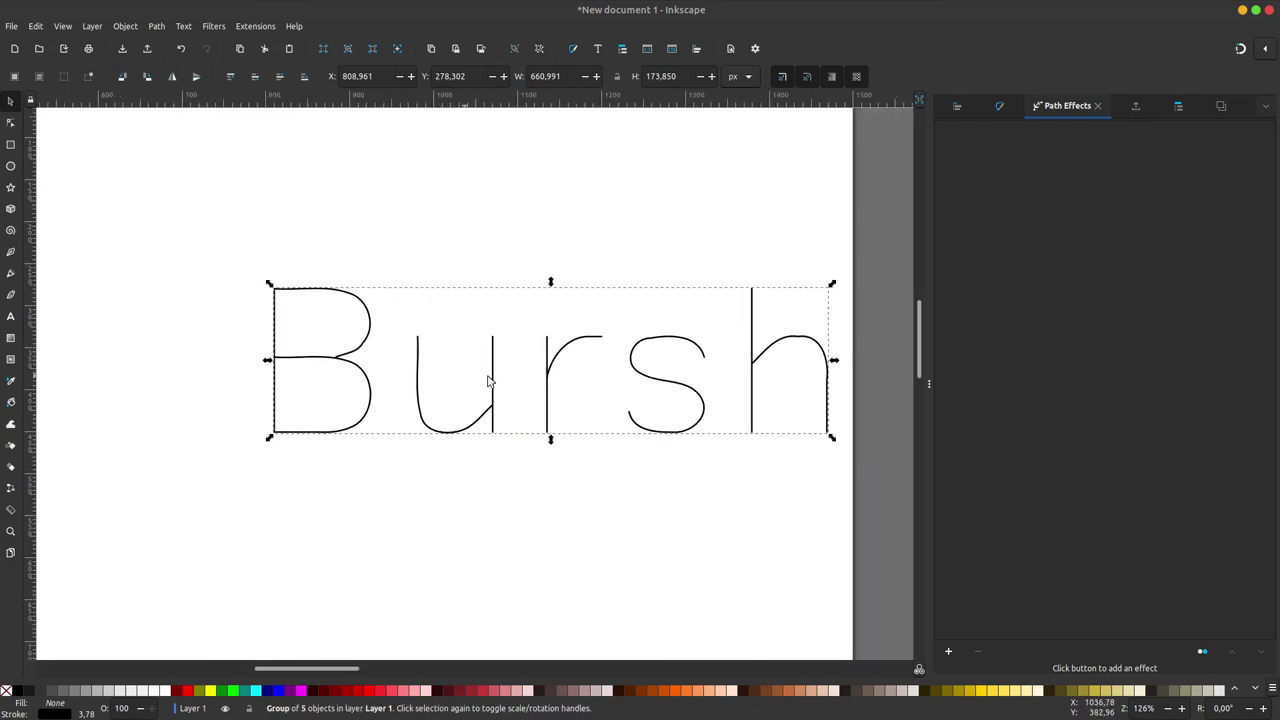
pyautogui.hotkey('ctrl', 'shift', 'g')
# Test-move the s down and left below the word's baseline, then deselect it.
pyautogui.click(686, 400)
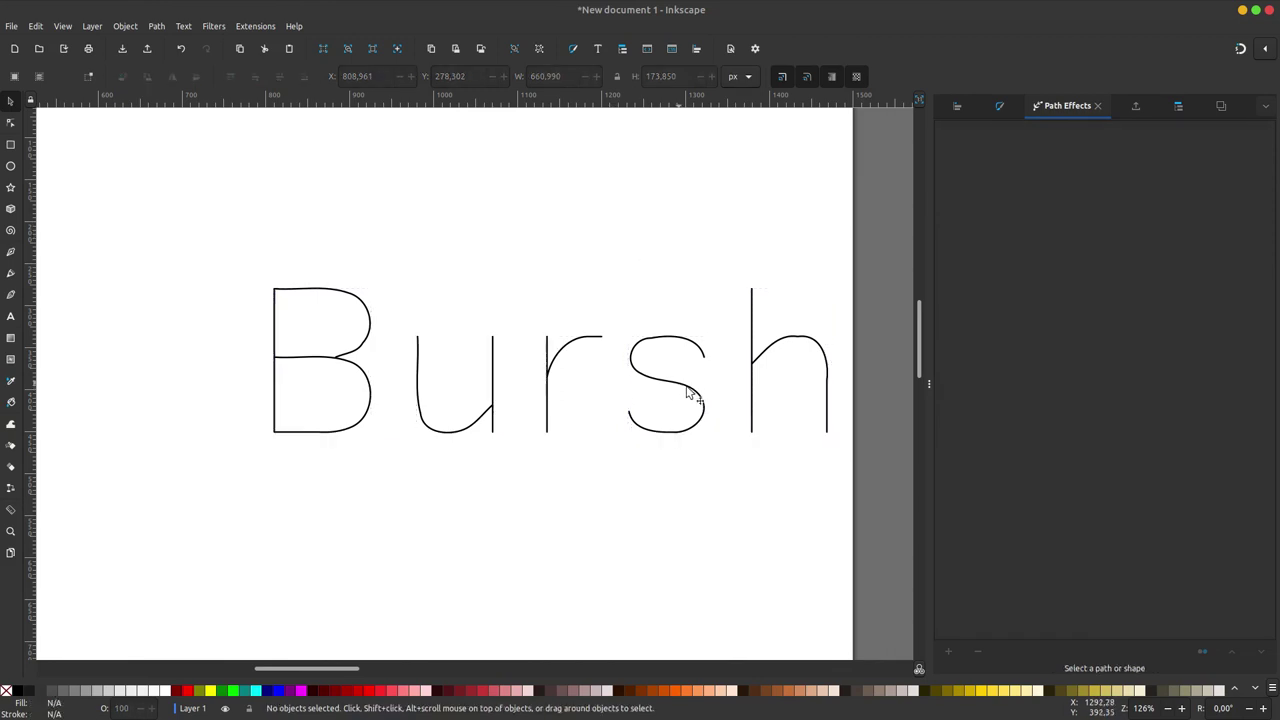
pyautogui.moveTo(634, 409); pyautogui.dragTo(483, 522)
pyautogui.press('Escape')
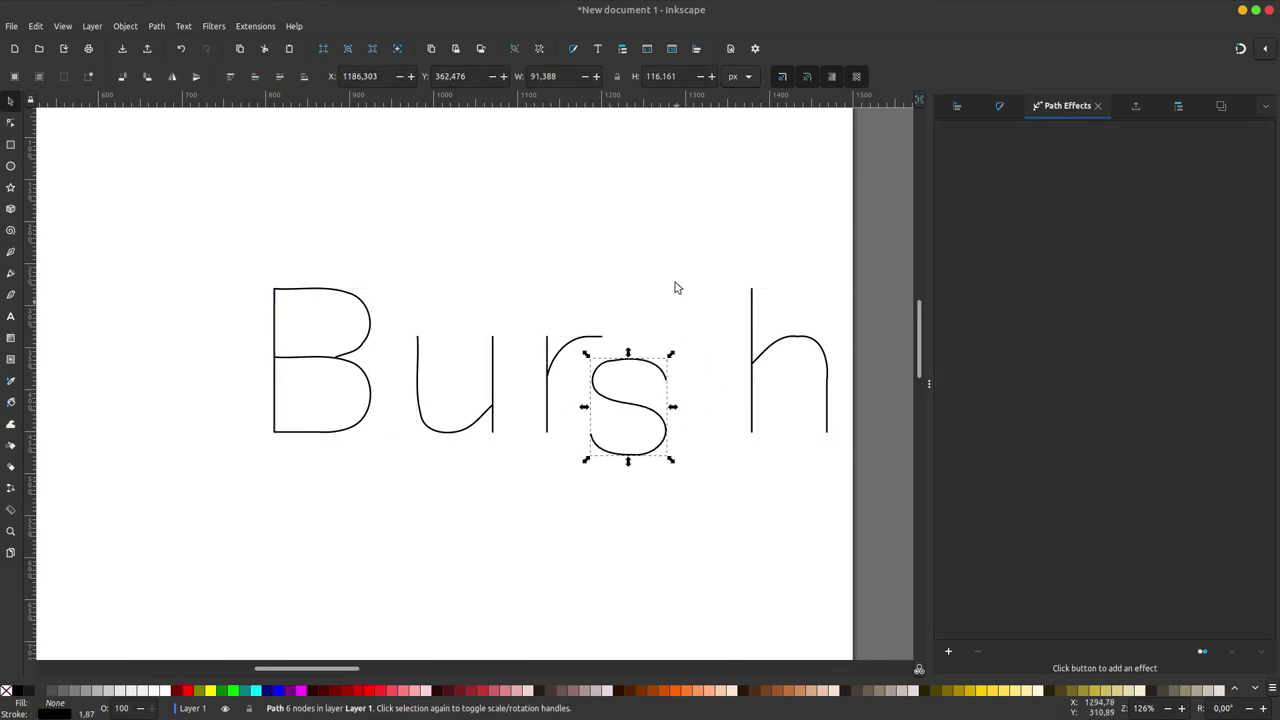
pyautogui.click(690, 263)
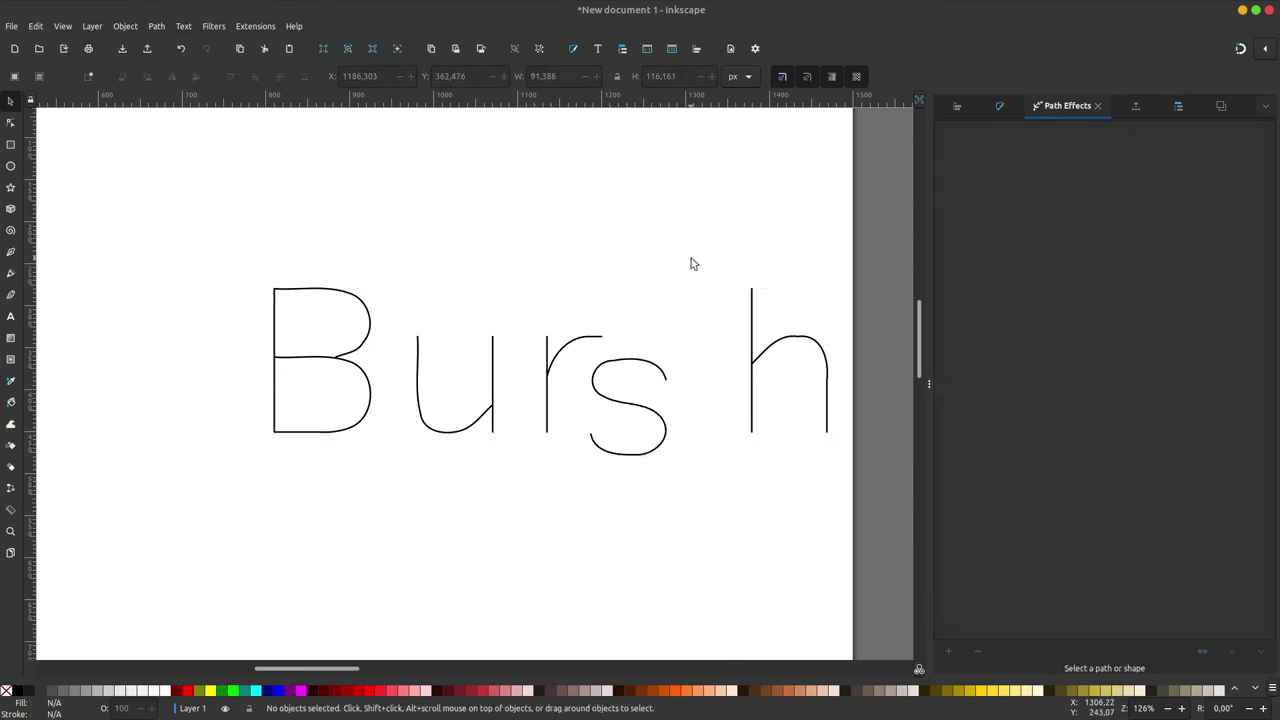